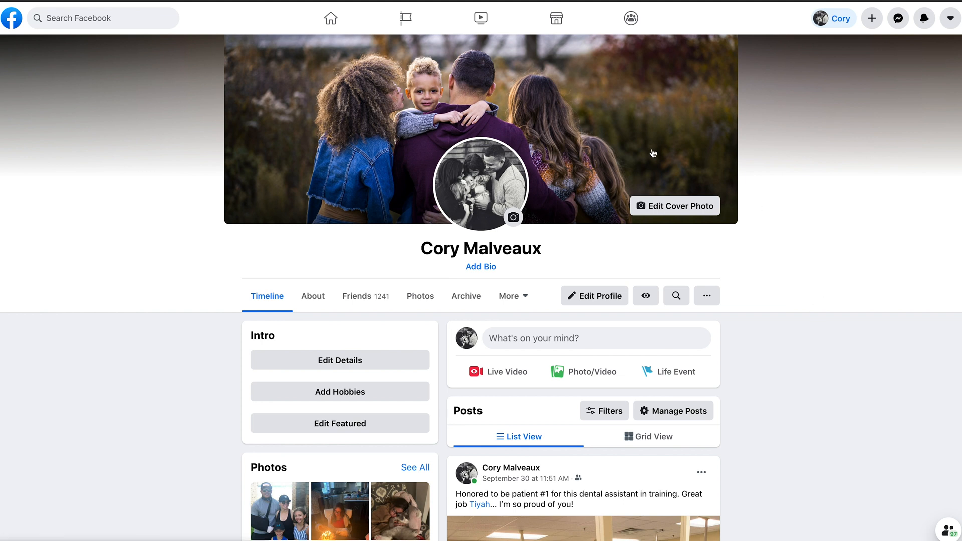
# - Open the managed real estate business page and start creating an in-person event from it
pyautogui.click(405, 19)
pyautogui.click(419, 91)
pyautogui.scroll(-3, 697, 329)
pyautogui.scroll(-4, 697, 327)
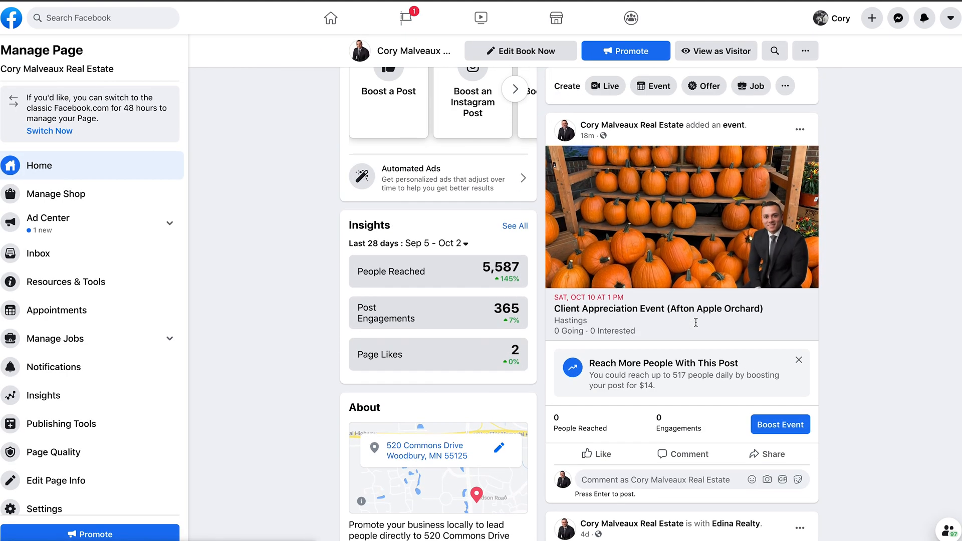
pyautogui.scroll(6, 697, 327)
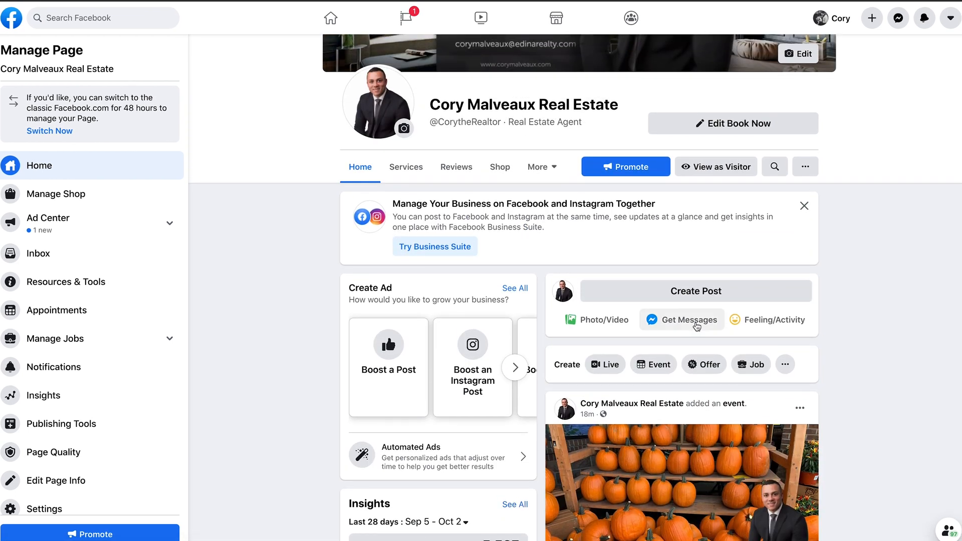
pyautogui.scroll(-2, 697, 327)
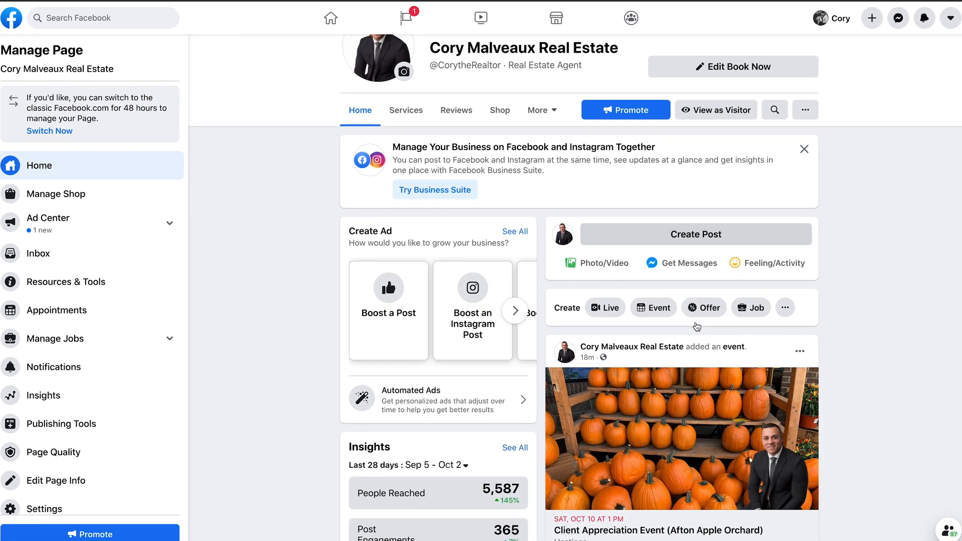
pyautogui.scroll(2, 868, 175)
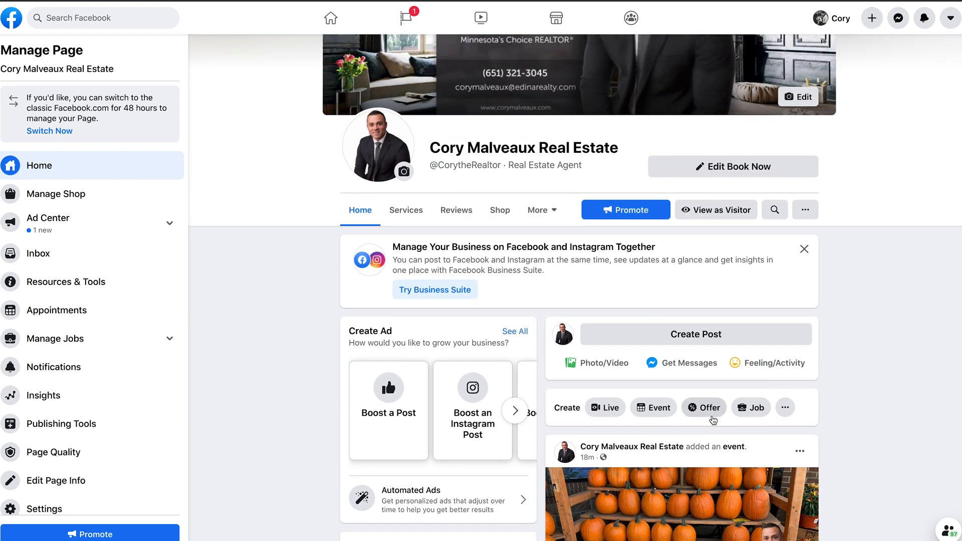
pyautogui.click(658, 412)
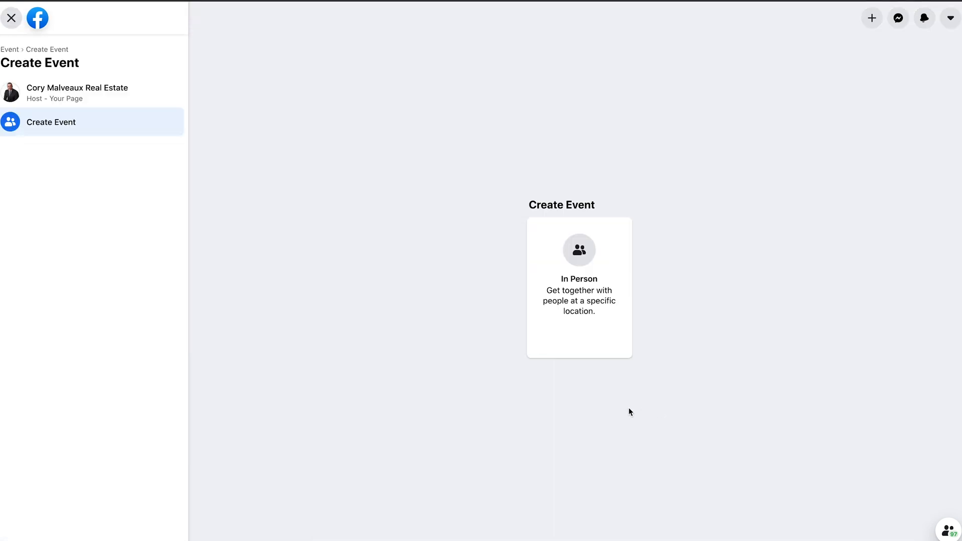
pyautogui.click(586, 273)
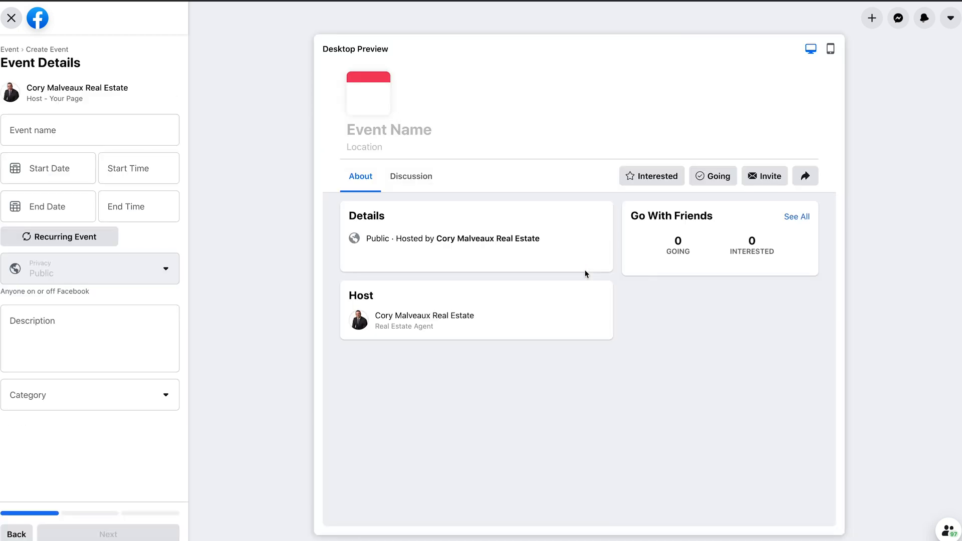
# - Name the event "Client Appreciation Event (Afton Apple Orchard)"
pyautogui.click(115, 132)
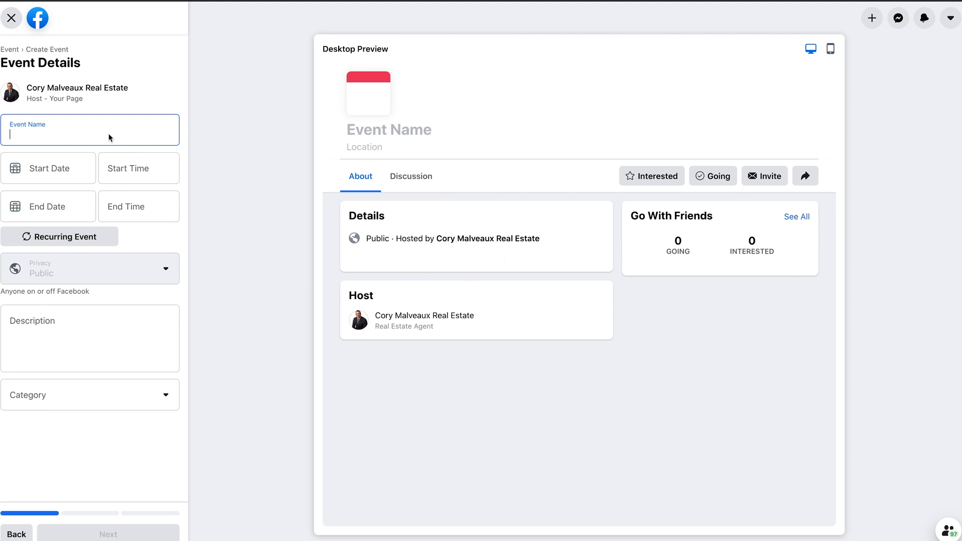
pyautogui.write('Cl')
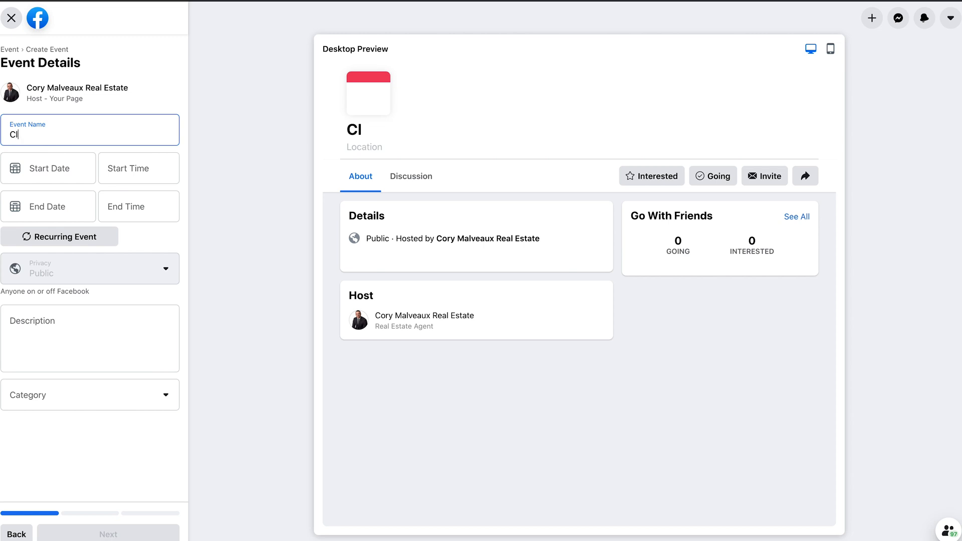
pyautogui.write('ient Appreciation Event ')
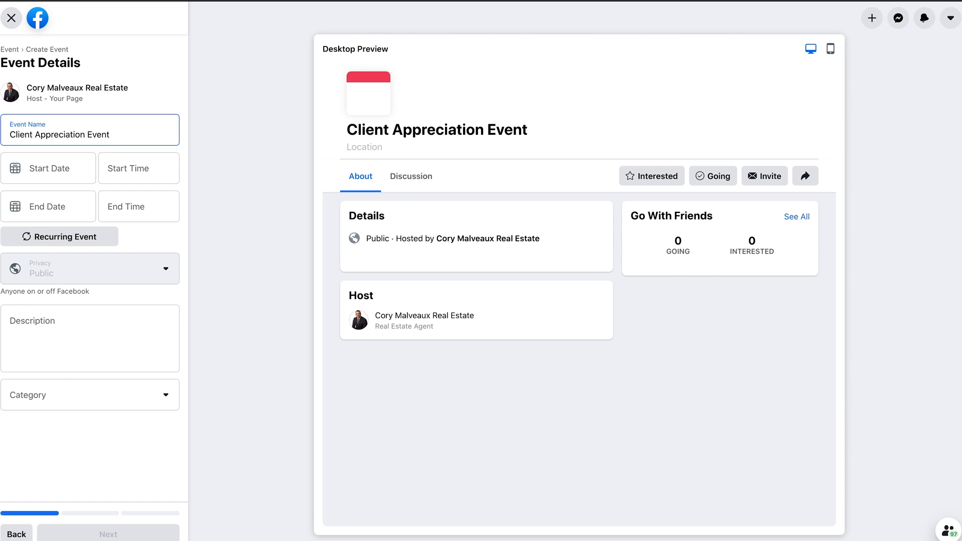
pyautogui.write('(Afton Apple Orchard)')
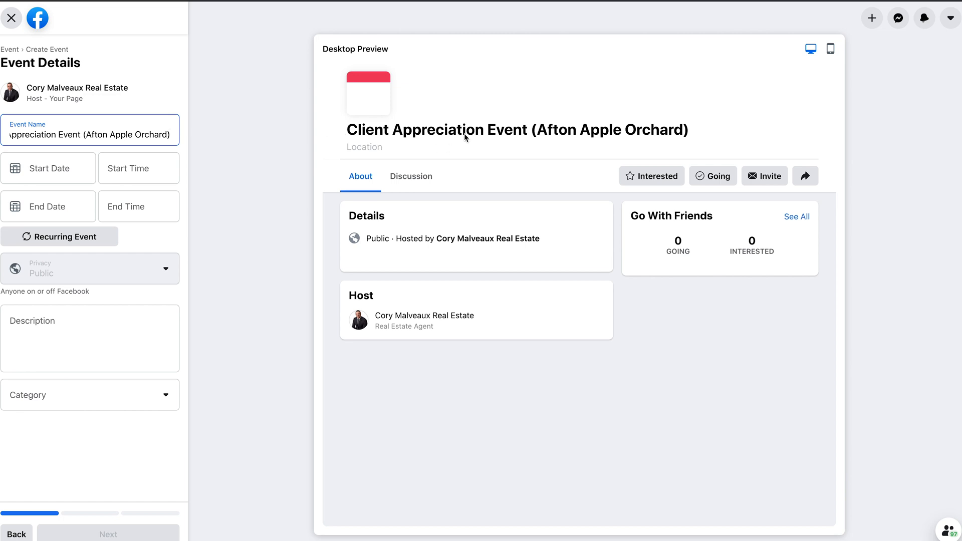
pyautogui.click(535, 136)
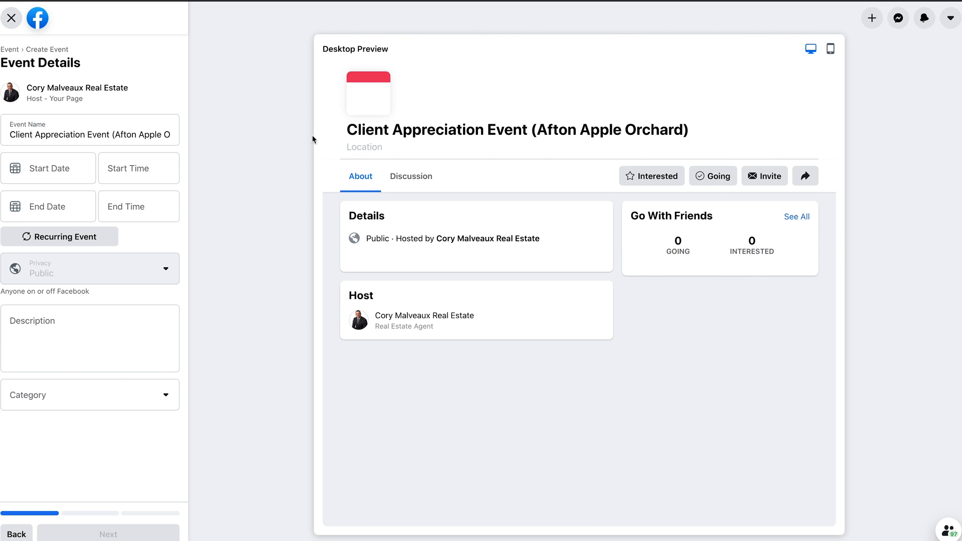
# - Set the event's start to October 10, 2020 at 11:00 AM
pyautogui.click(61, 172)
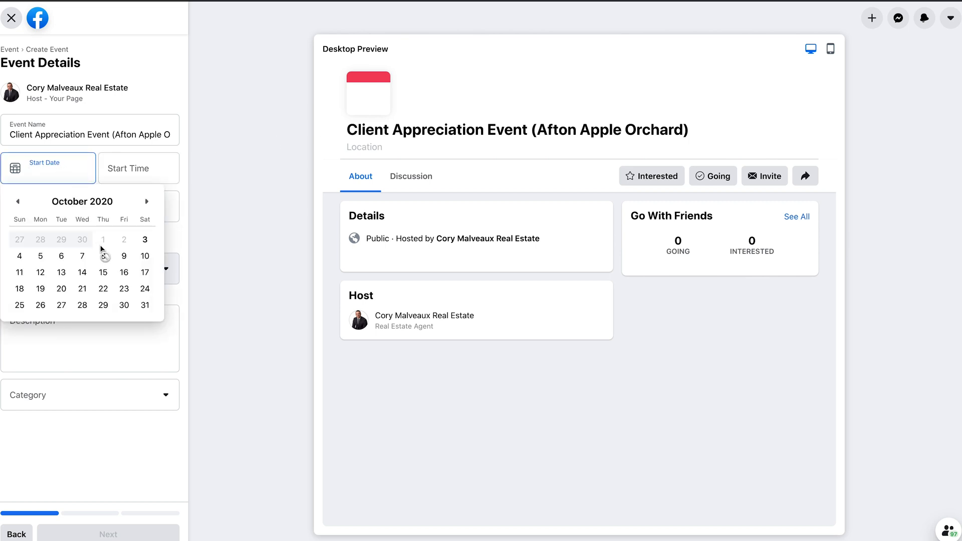
pyautogui.click(144, 256)
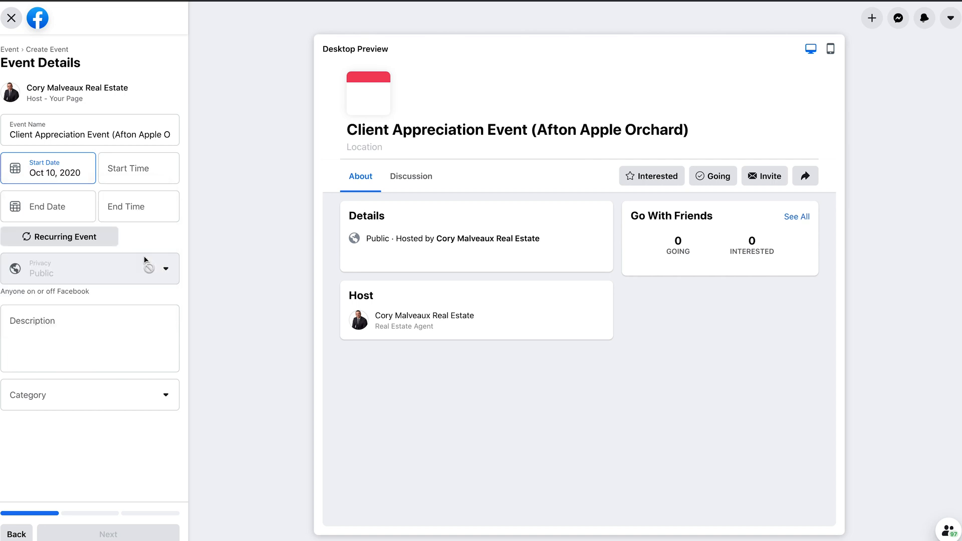
pyautogui.click(140, 173)
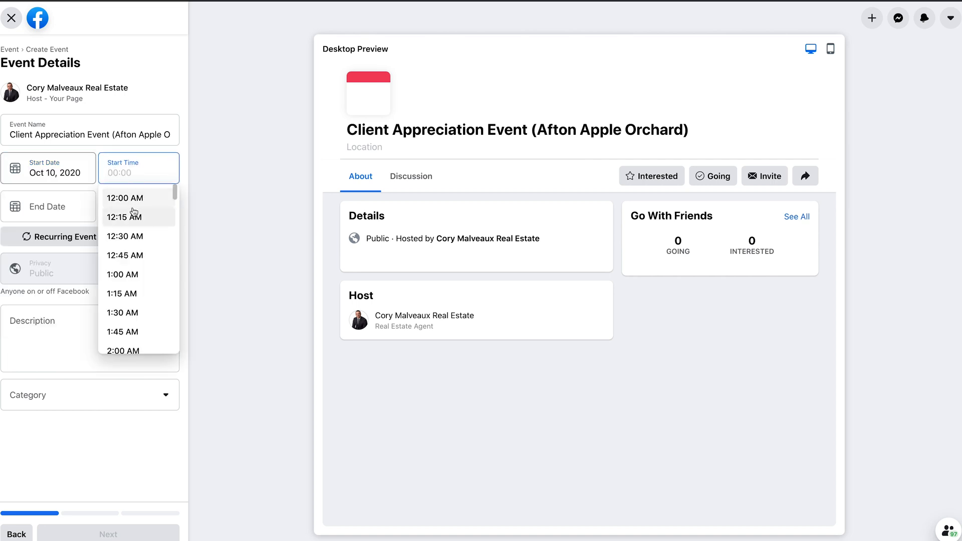
pyautogui.scroll(-5, 135, 273)
pyautogui.scroll(4, 134, 273)
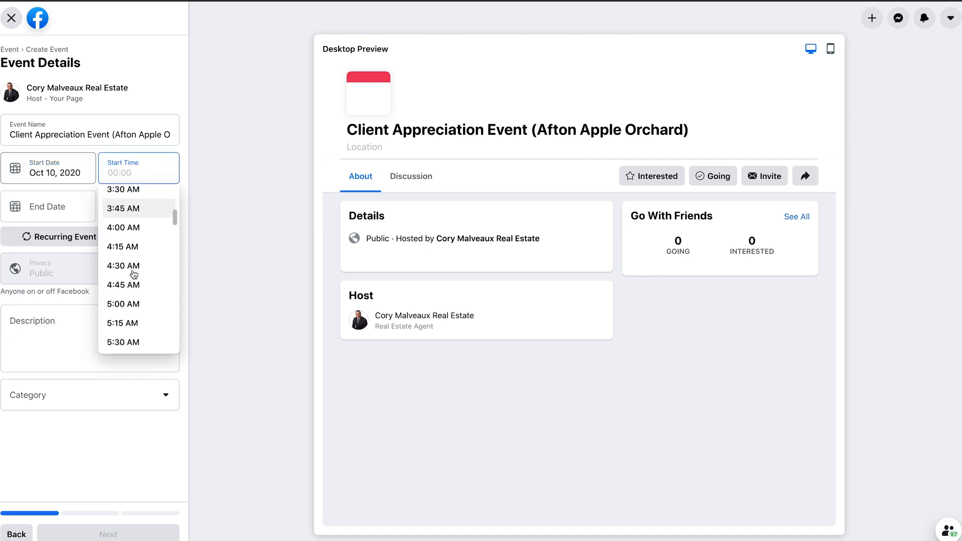
pyautogui.scroll(3, 134, 274)
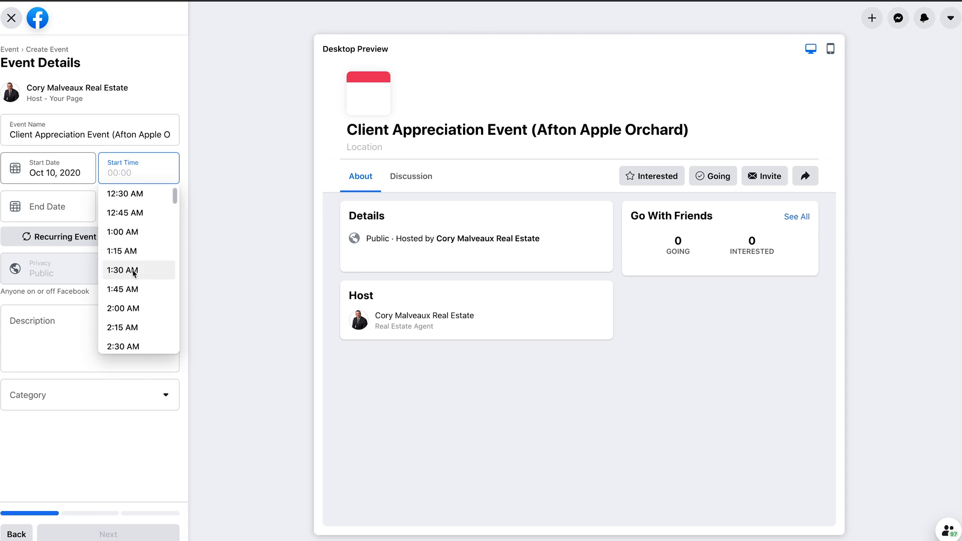
pyautogui.scroll(-1, 134, 274)
pyautogui.scroll(-13, 135, 274)
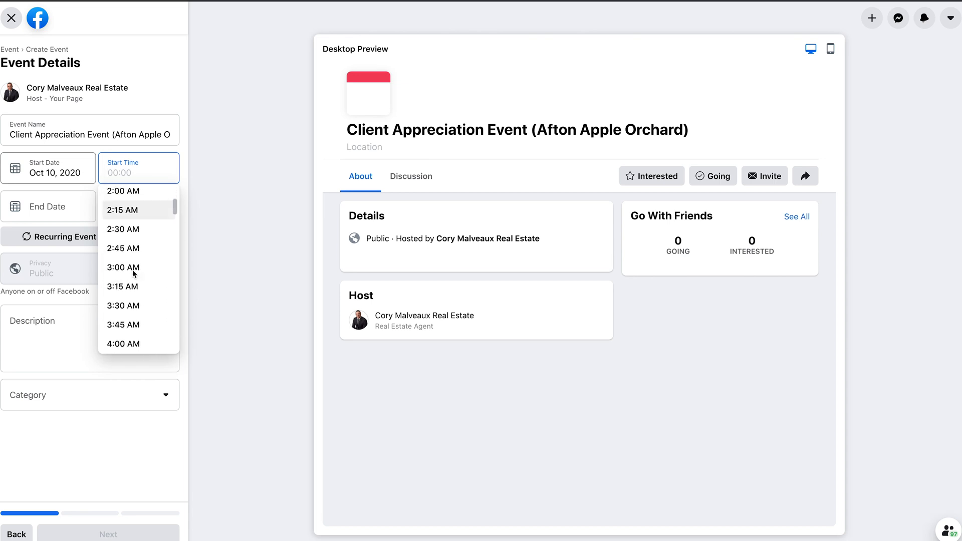
pyautogui.scroll(-2, 134, 273)
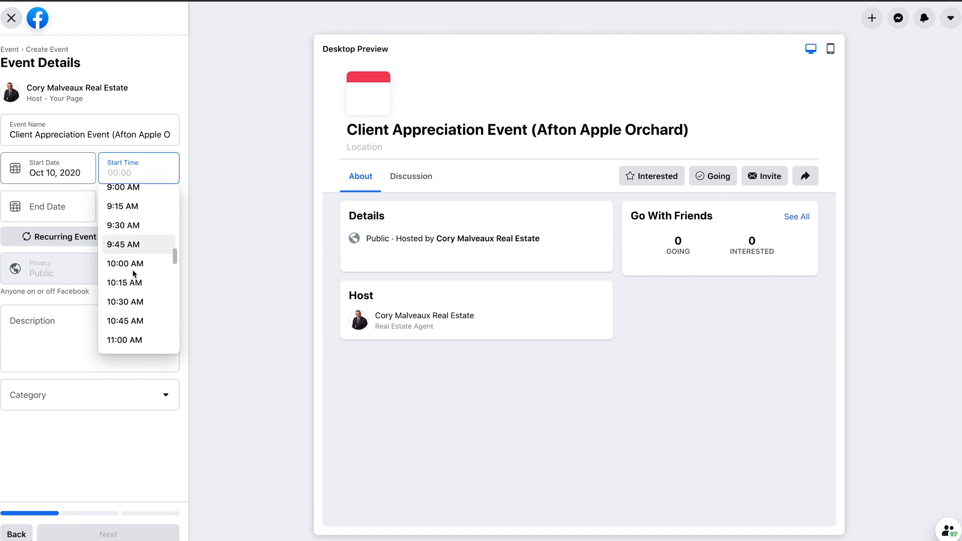
pyautogui.click(132, 320)
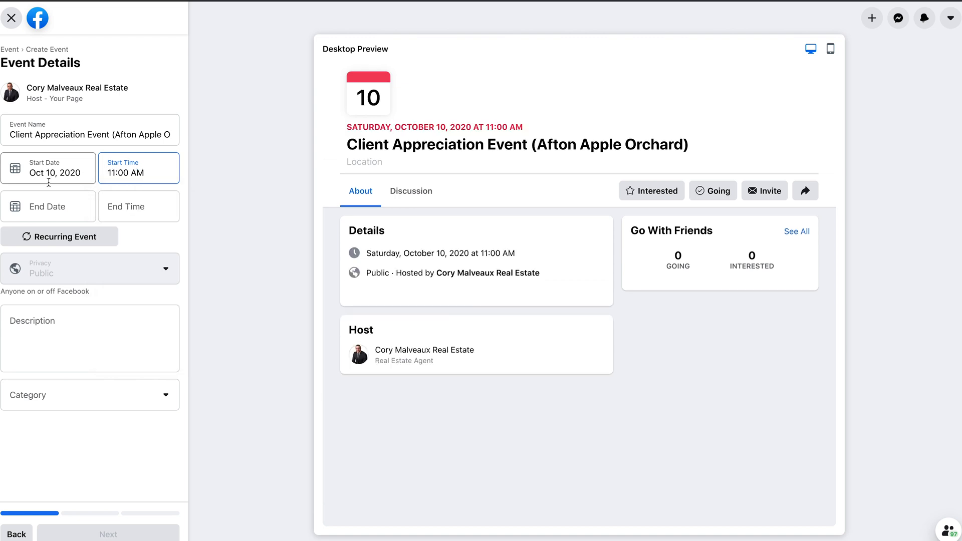
# - Set the event's end to October 10, 2020 at 3:00 PM
pyautogui.click(48, 203)
pyautogui.click(145, 294)
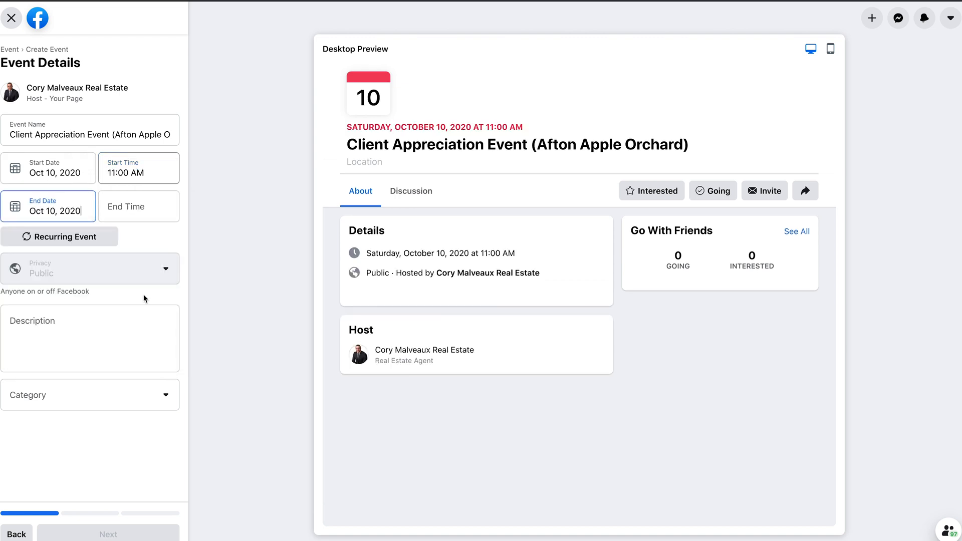
pyautogui.click(135, 208)
pyautogui.scroll(-13, 138, 331)
pyautogui.scroll(7, 120, 319)
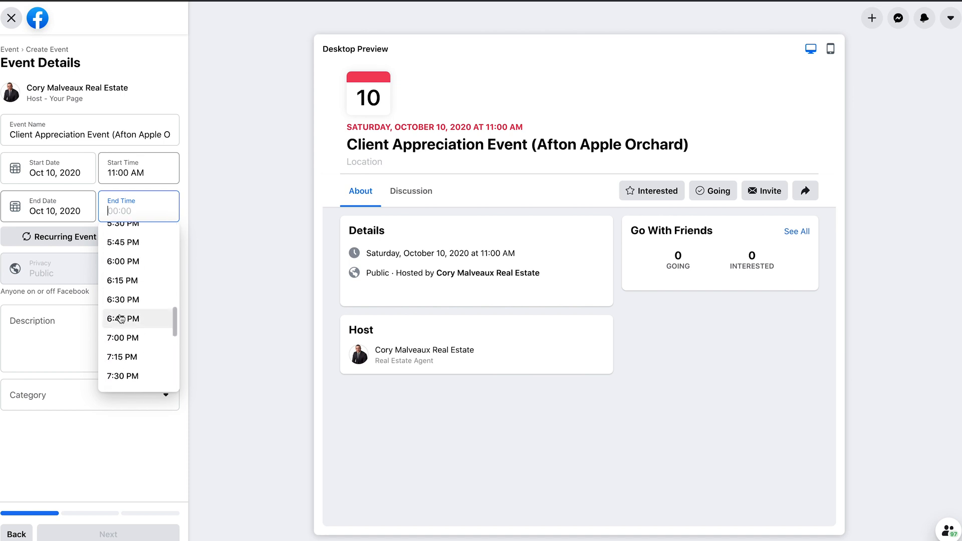
pyautogui.scroll(2, 120, 317)
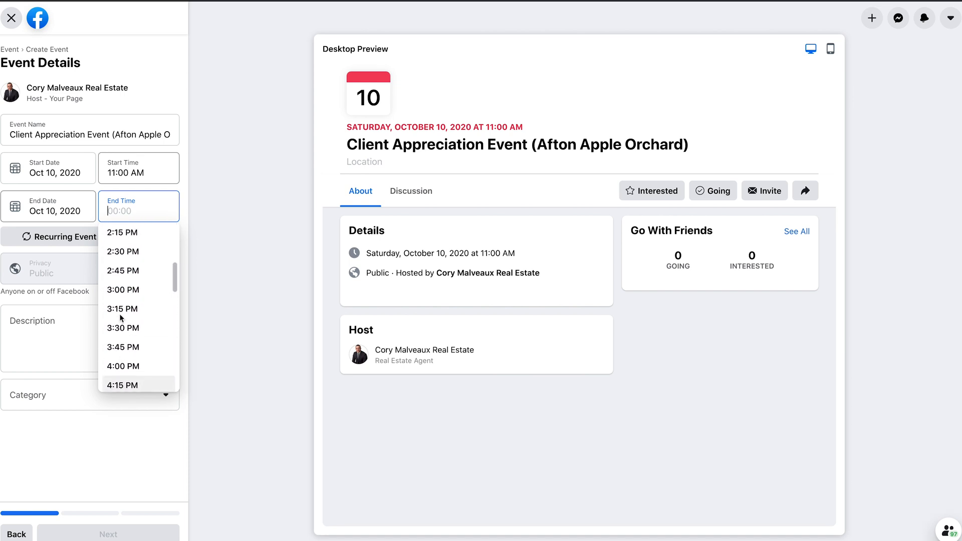
pyautogui.click(122, 317)
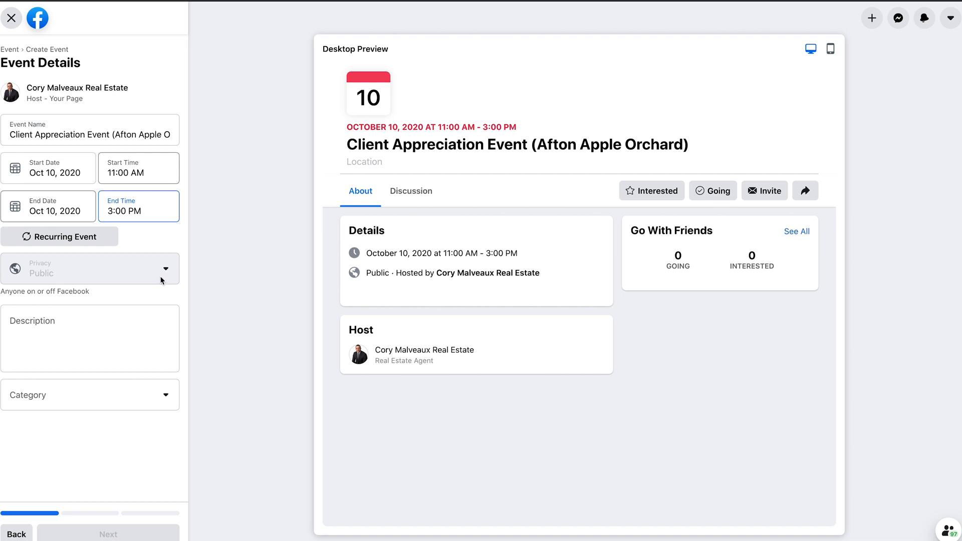
# - Add a description offering families admission to The Afton Orchard, covering hayrides, straw mountain, petting farm, fall produce, and client appreciation despite this year's restrictions
pyautogui.click(92, 318)
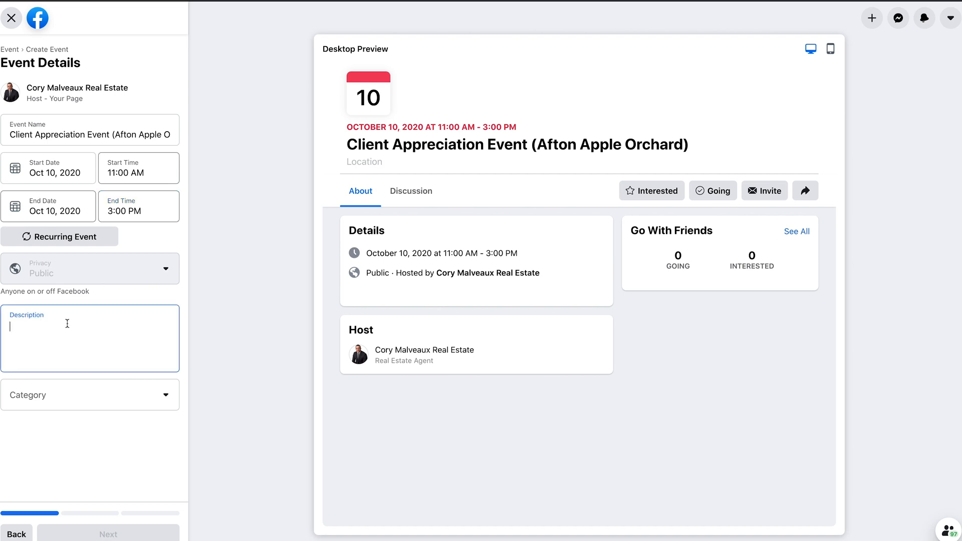
pyautogui.write("I would like to provide you and your family admission to The Afton Orchard! Once inside, let the fun begin with hayrides, straw mountain, and petting farm. The fall season at the Orchard offers you the option of purchasing apples, pumpkins, or fall raspberries.  This year brings us restrictions on having events but doesn't prevent me from showing my appreciation to my clients.")
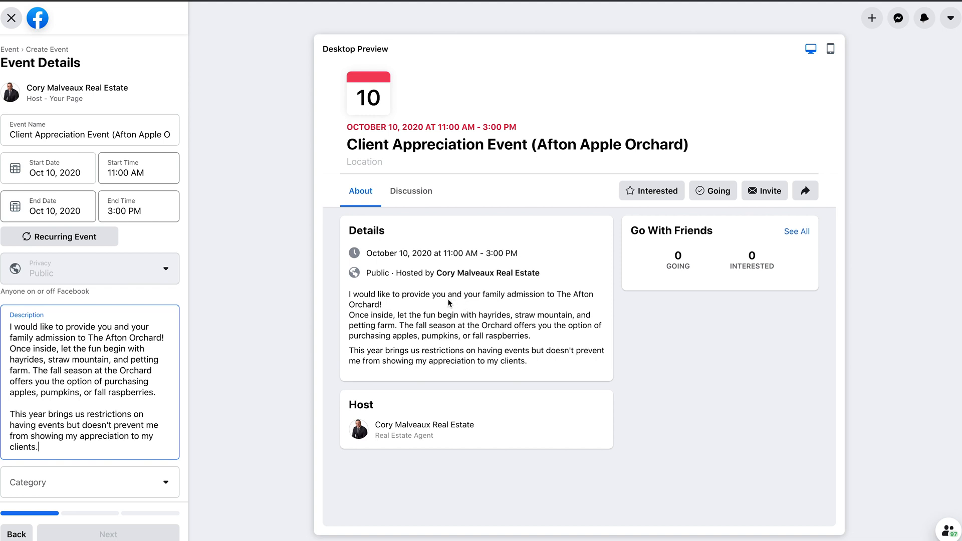
pyautogui.click(591, 294)
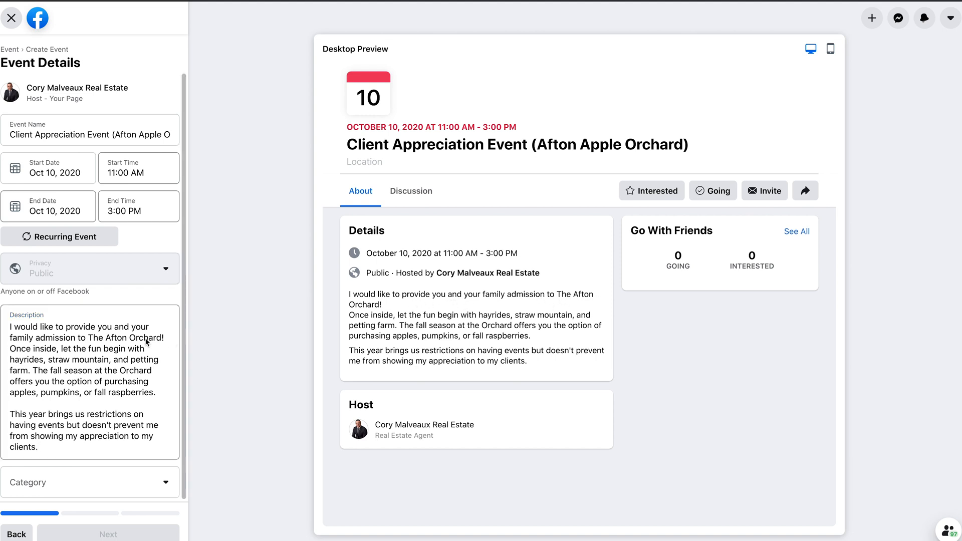
# - Insert the word "Apple" between "Afton" and "Orchard" in the description's first sentence
pyautogui.click(128, 339)
pyautogui.write('Appl')
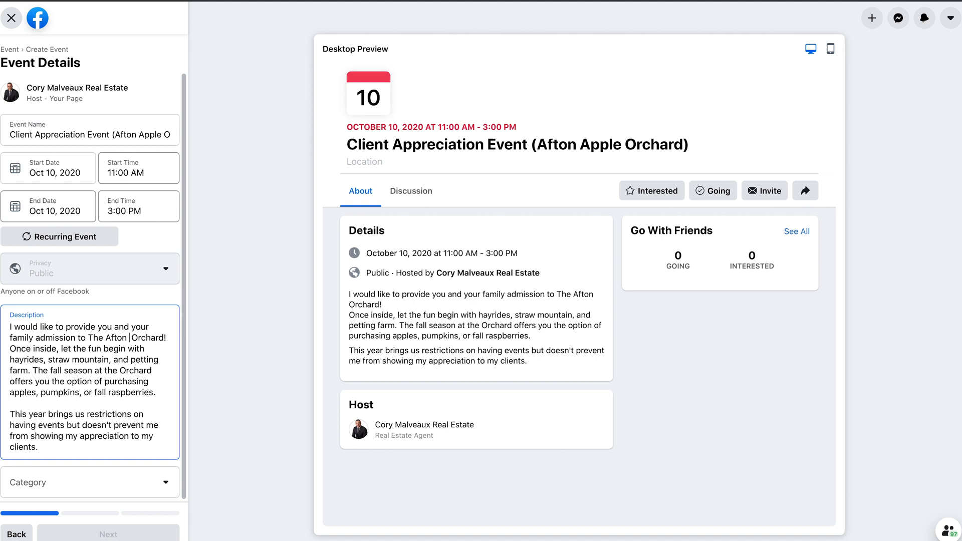
pyautogui.write('e')
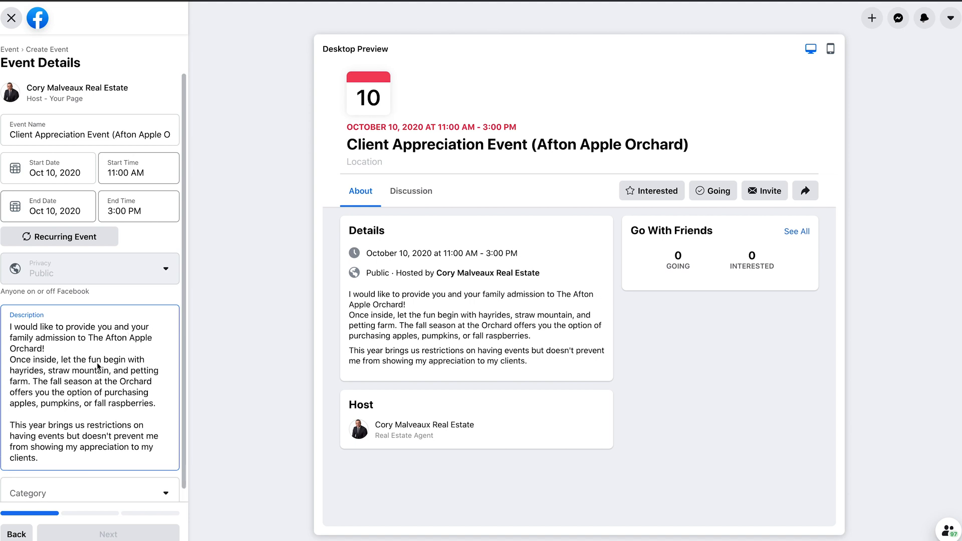
# - Set the event's category to Other
pyautogui.scroll(-1, 41, 381)
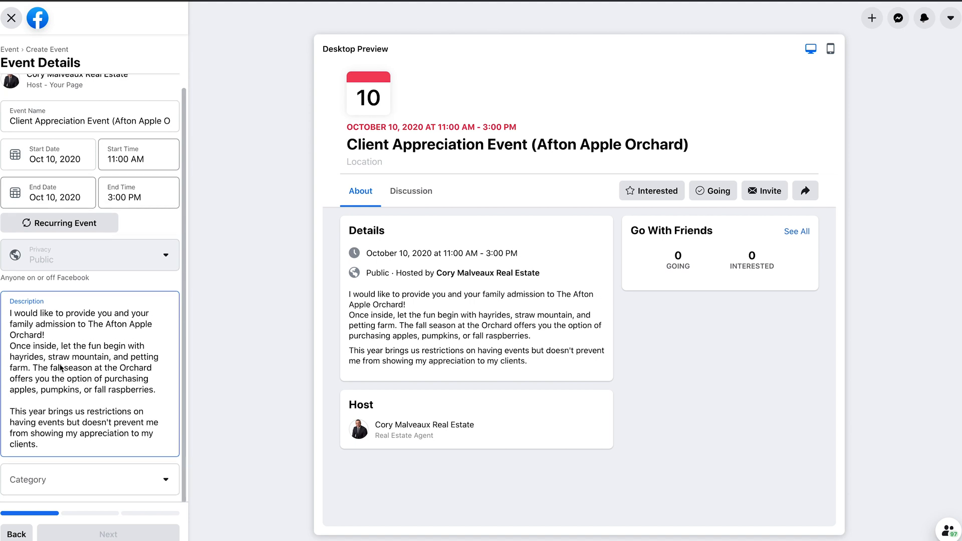
pyautogui.click(156, 484)
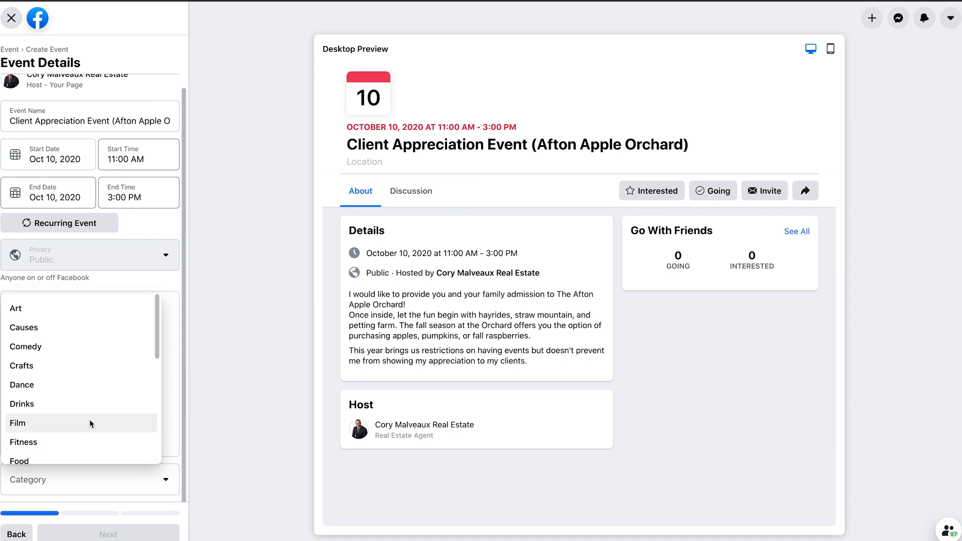
pyautogui.scroll(-5, 90, 424)
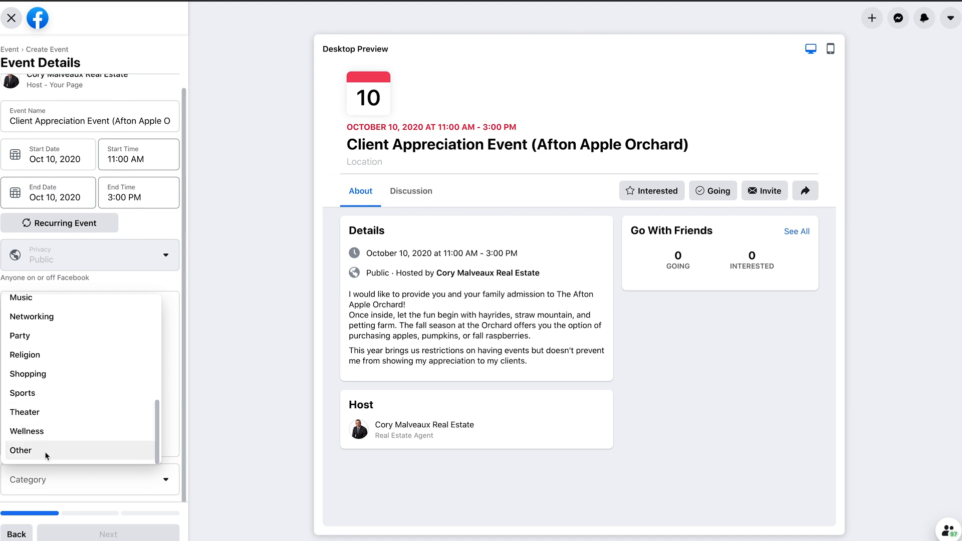
pyautogui.click(47, 456)
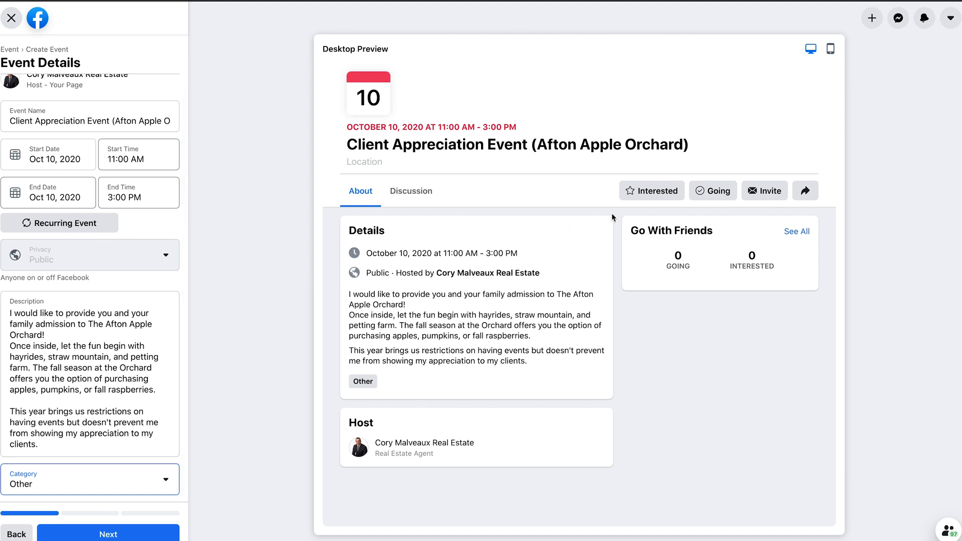
# - Continue to the location details and set the event's location to Afton Apple Orchard in Hastings, MN
pyautogui.click(89, 536)
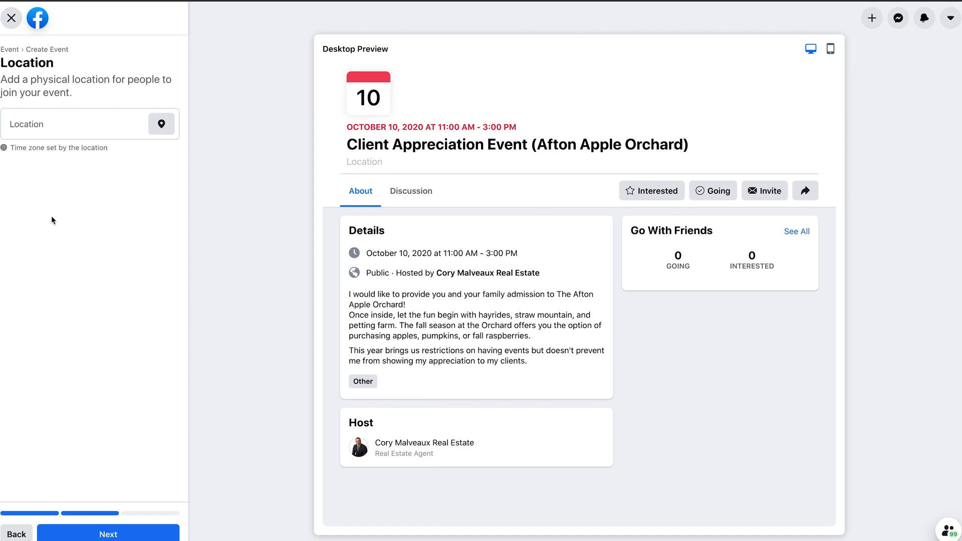
pyautogui.click(40, 132)
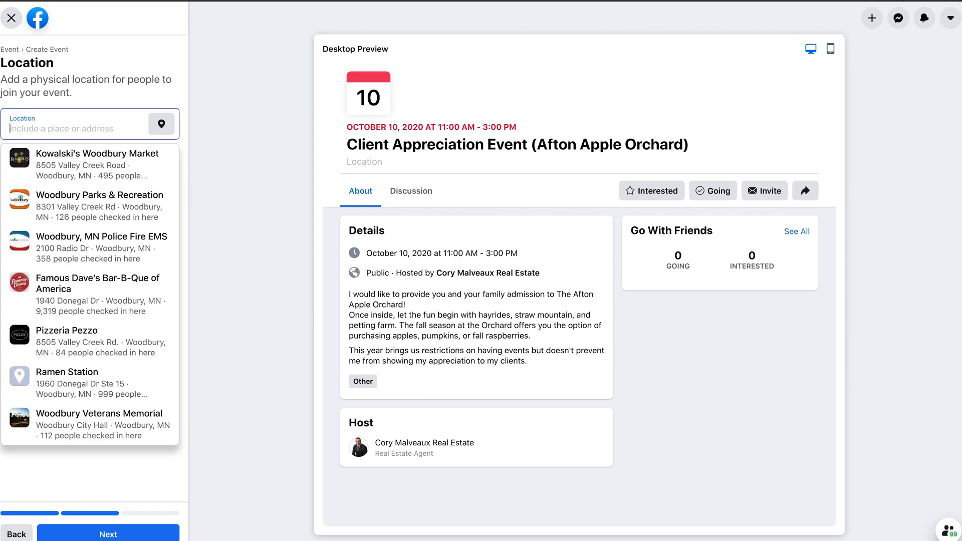
pyautogui.write('afton apple')
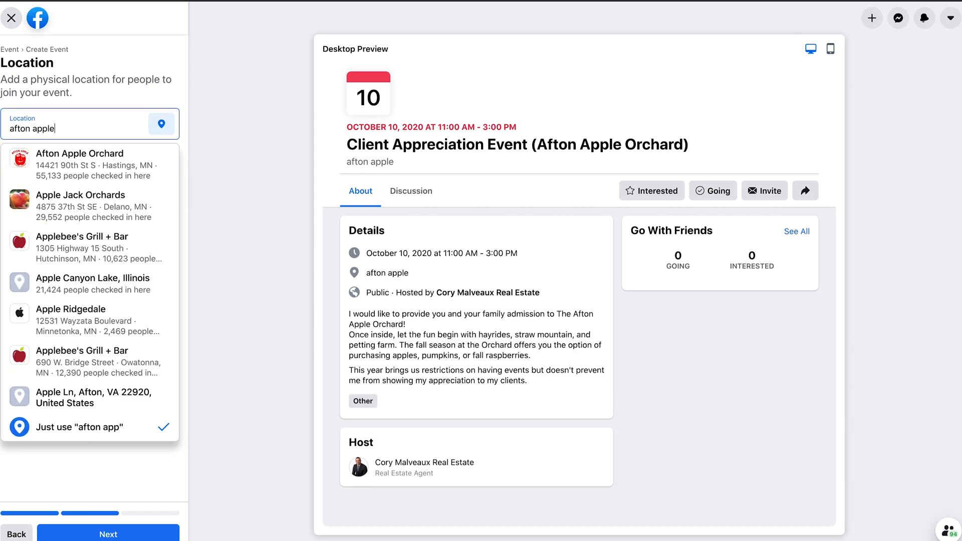
pyautogui.click(80, 159)
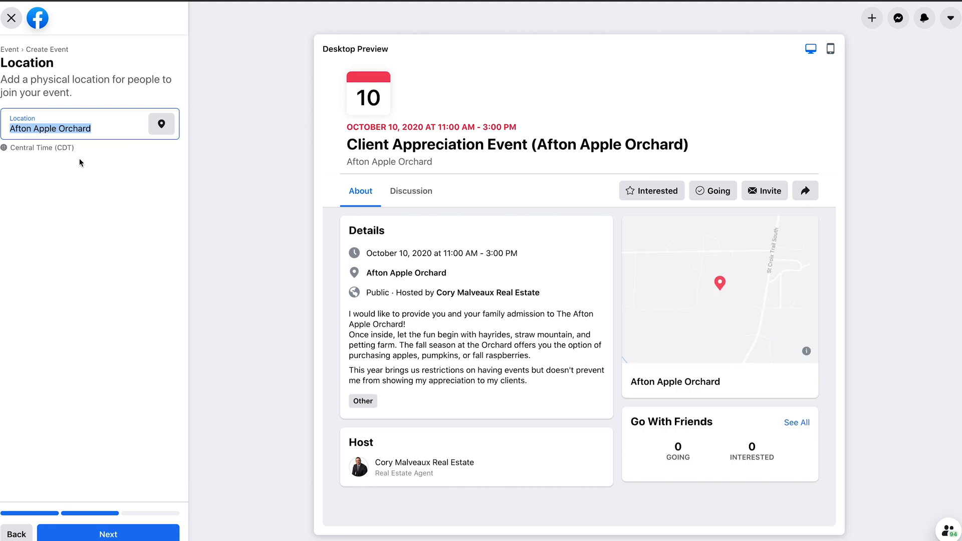
pyautogui.click(86, 224)
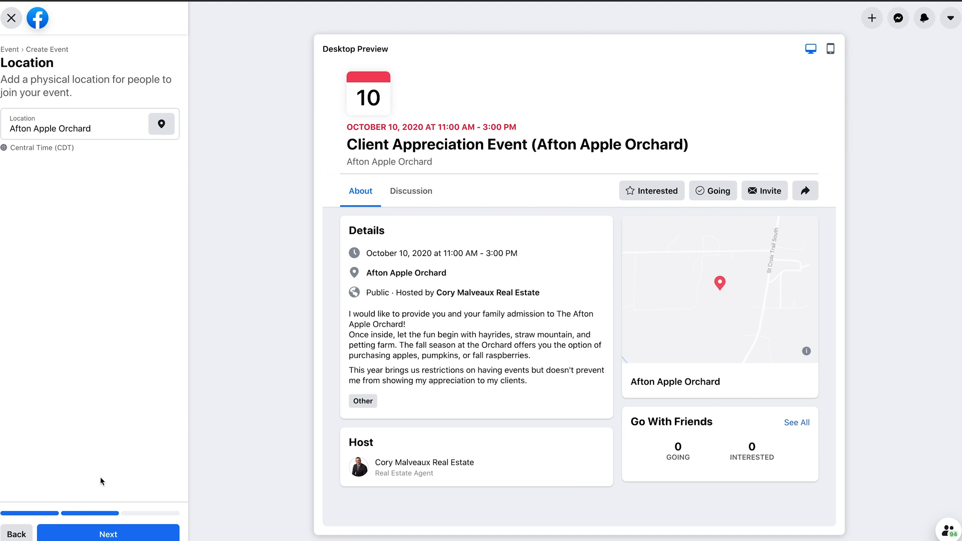
# - Continue to the additional details, upload PumpkinEventPhoto.png from the Desktop as the cover photo, and reposition it within the frame
pyautogui.click(110, 535)
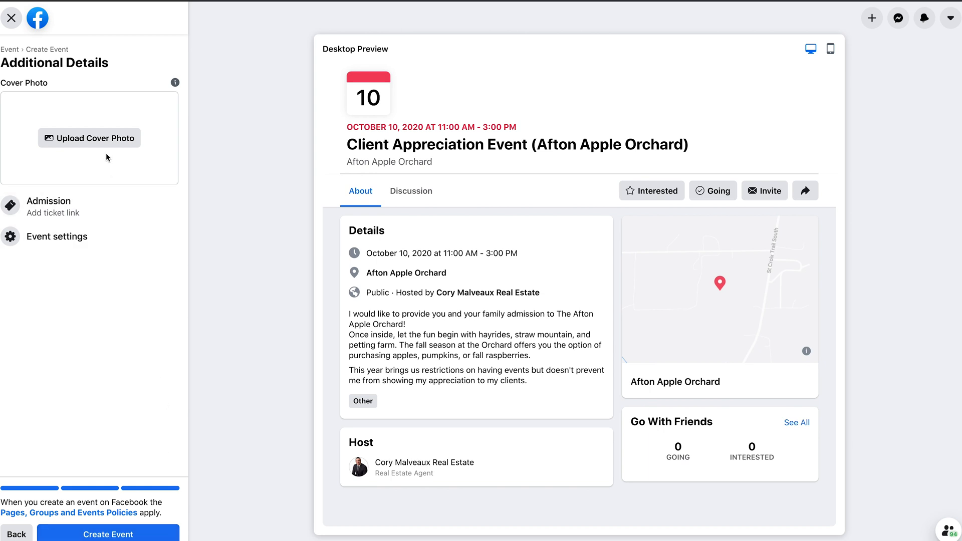
pyautogui.click(100, 140)
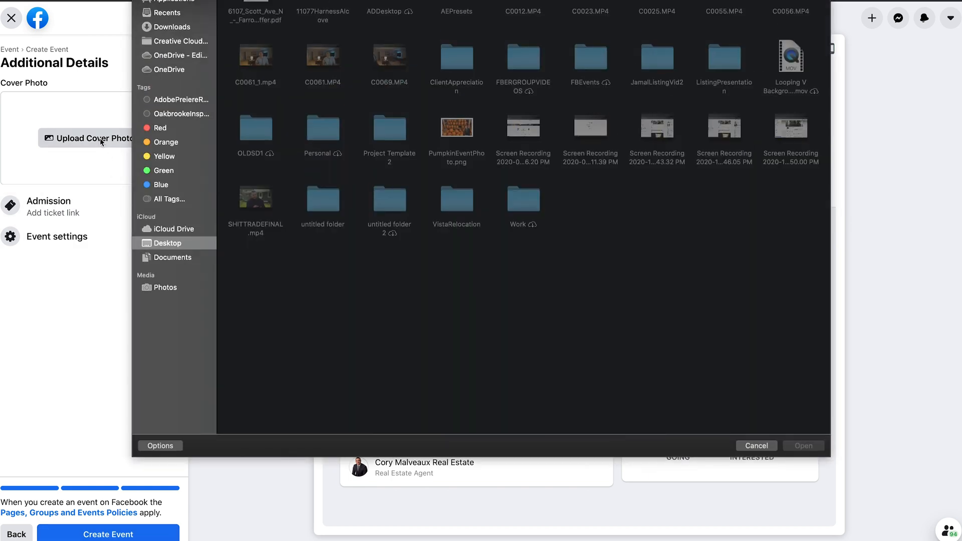
pyautogui.click(472, 134)
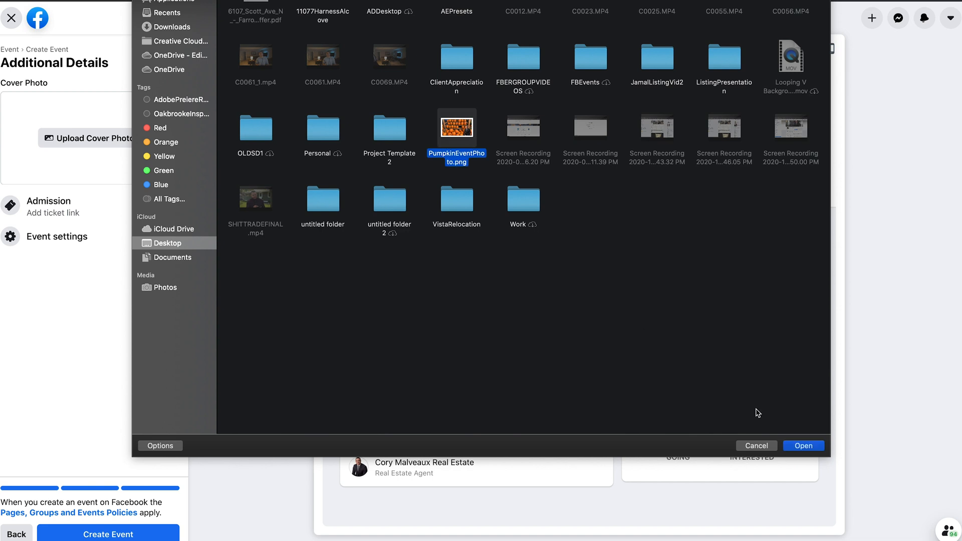
pyautogui.click(796, 447)
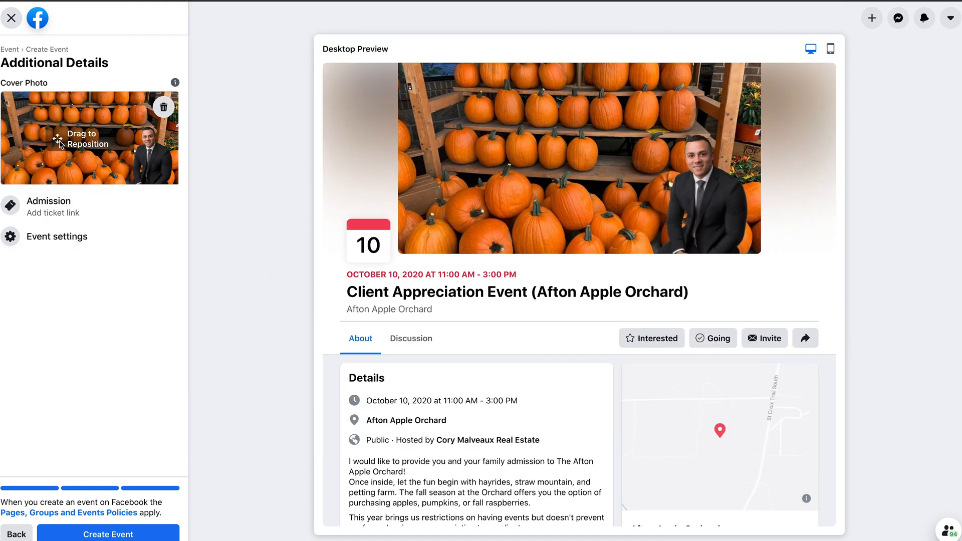
pyautogui.moveTo(57, 140); pyautogui.dragTo(36, 117)
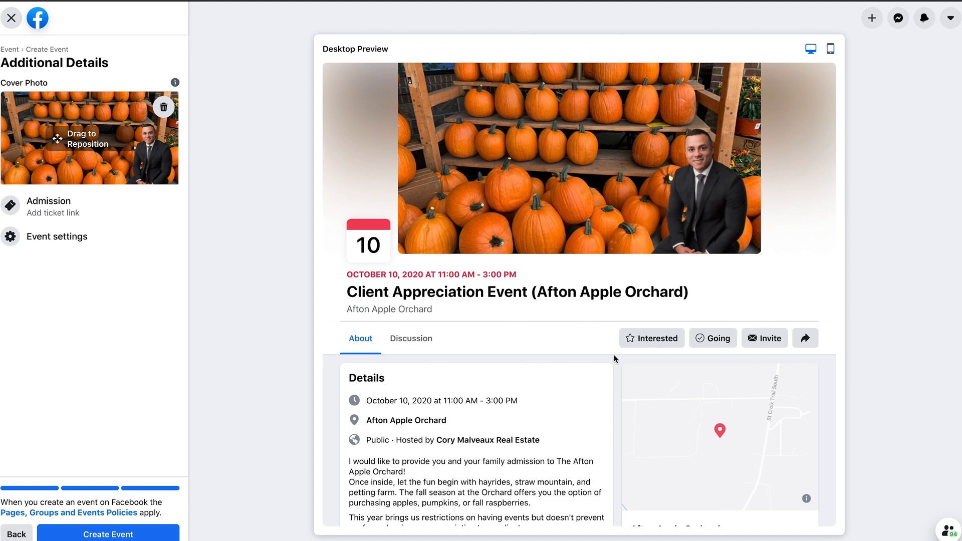
# - Compare the event's mobile and desktop previews, examining the cover photo, details, description and location map
pyautogui.click(832, 50)
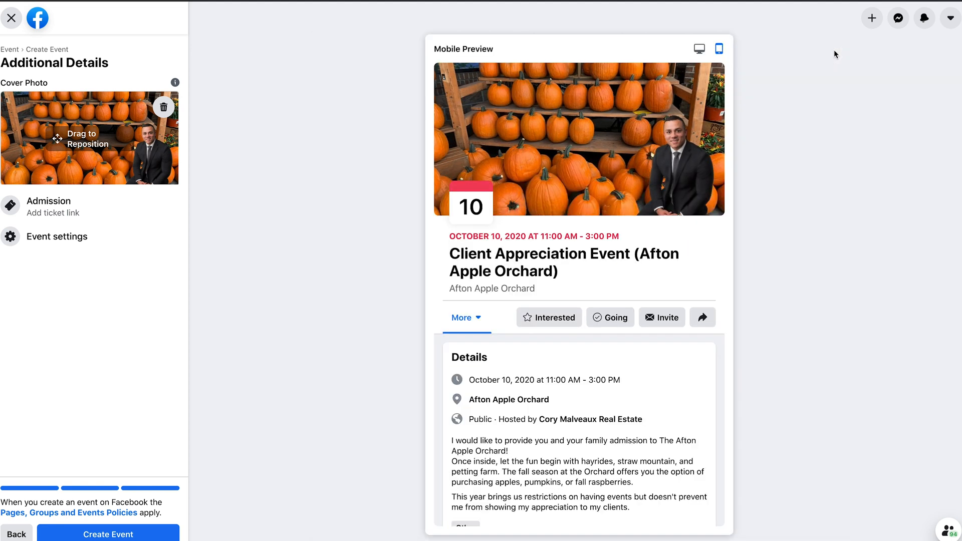
pyautogui.click(699, 50)
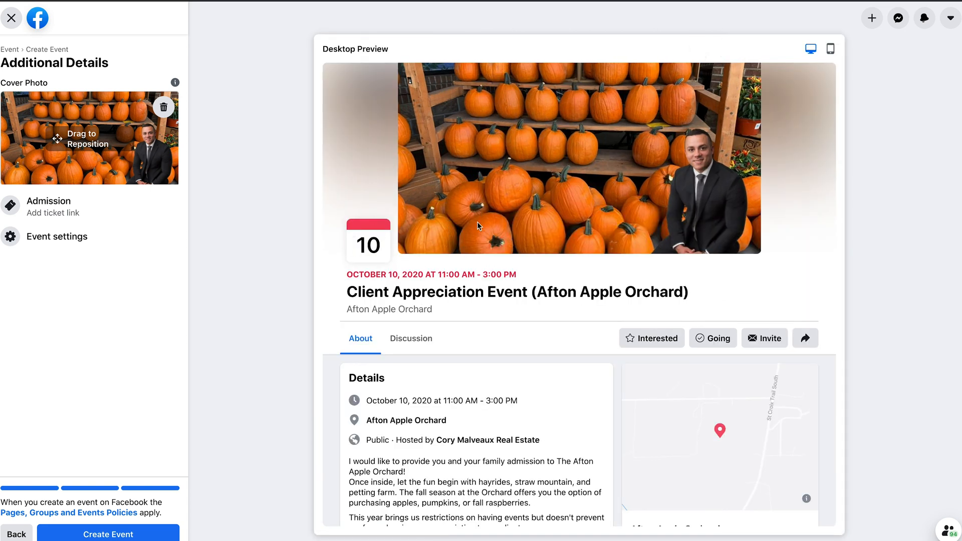
pyautogui.click(832, 49)
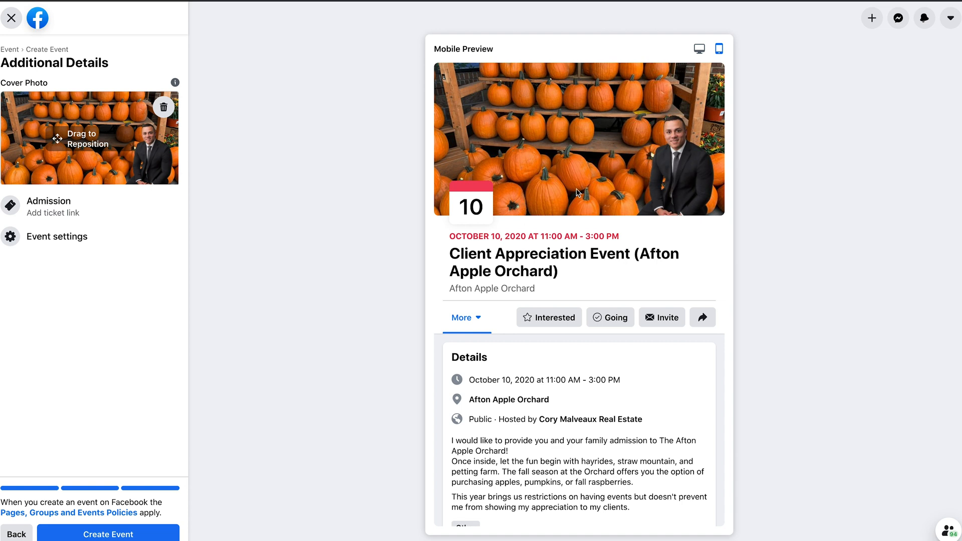
pyautogui.scroll(-3, 522, 238)
pyautogui.scroll(-2, 522, 233)
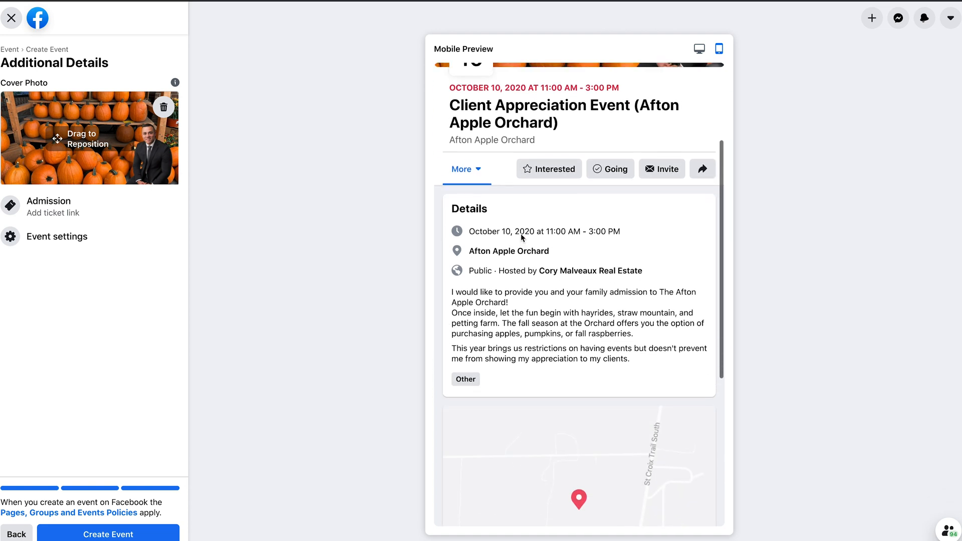
pyautogui.scroll(3, 521, 233)
pyautogui.scroll(-1, 521, 233)
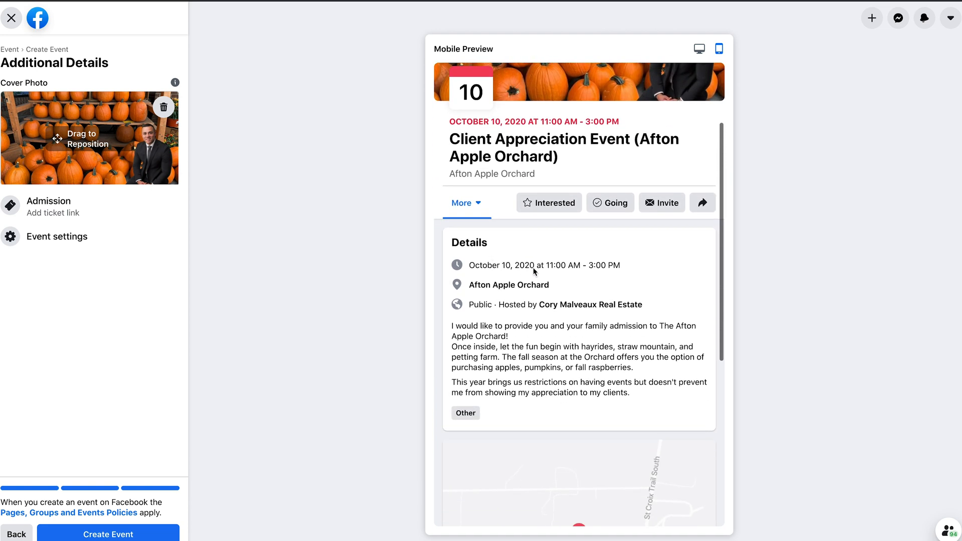
pyautogui.scroll(-1, 554, 283)
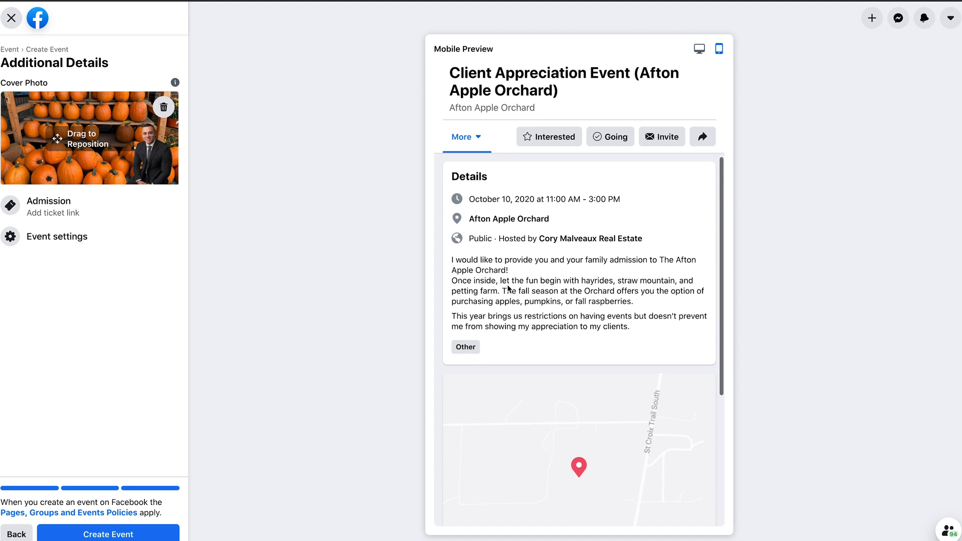
pyautogui.scroll(-2, 555, 301)
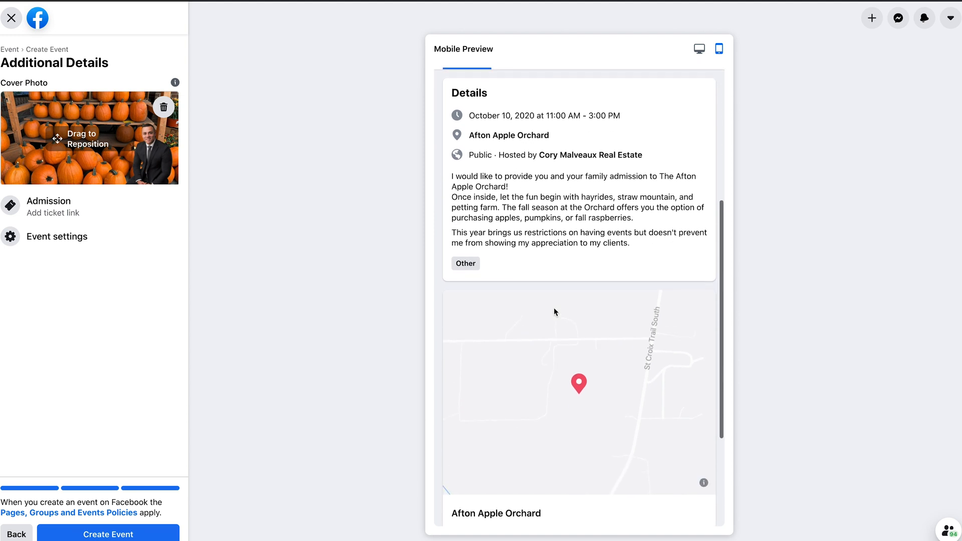
pyautogui.scroll(1, 580, 359)
pyautogui.scroll(-2, 580, 359)
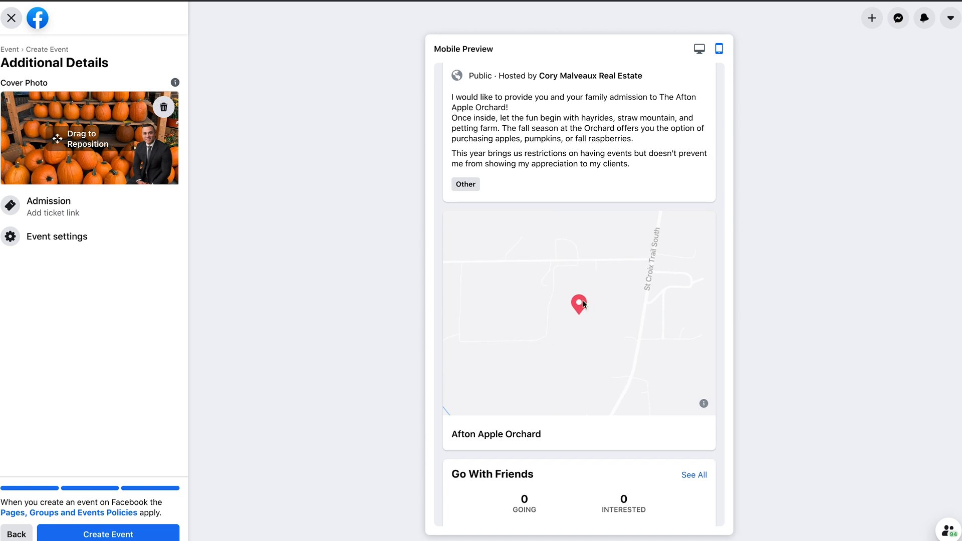
pyautogui.scroll(6, 583, 301)
pyautogui.scroll(1, 583, 304)
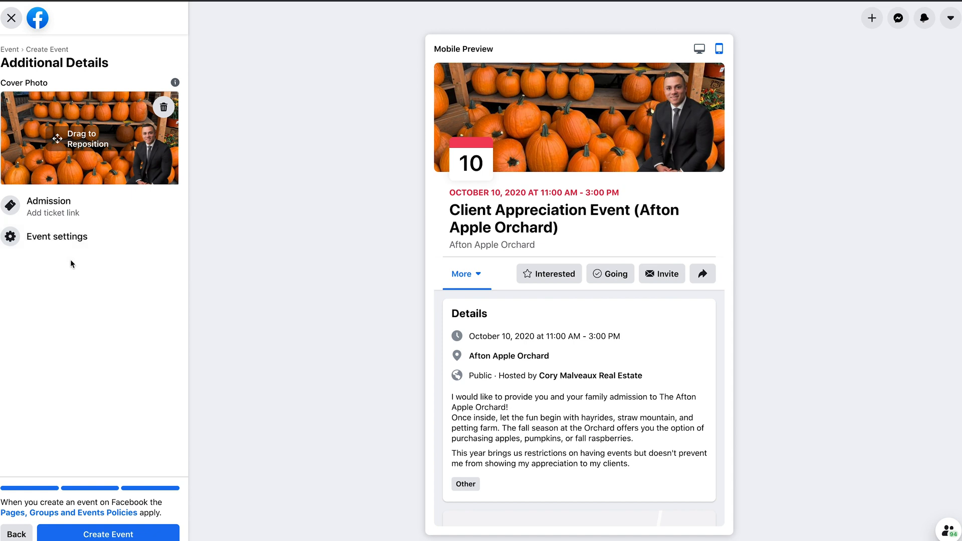
# - In the event settings, allow questions over Messenger, turn off admin-only posting, and require host or co-host approval for posts
pyautogui.click(51, 245)
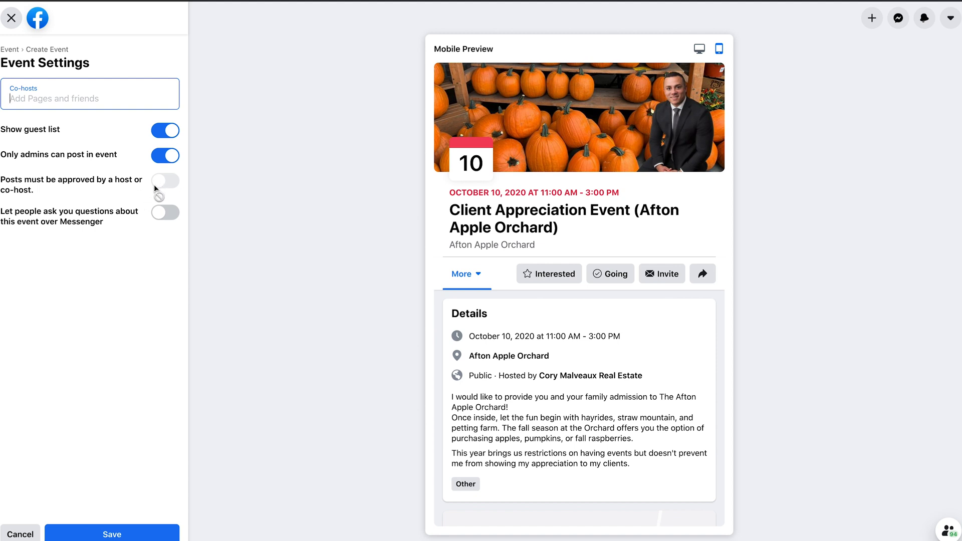
pyautogui.click(160, 216)
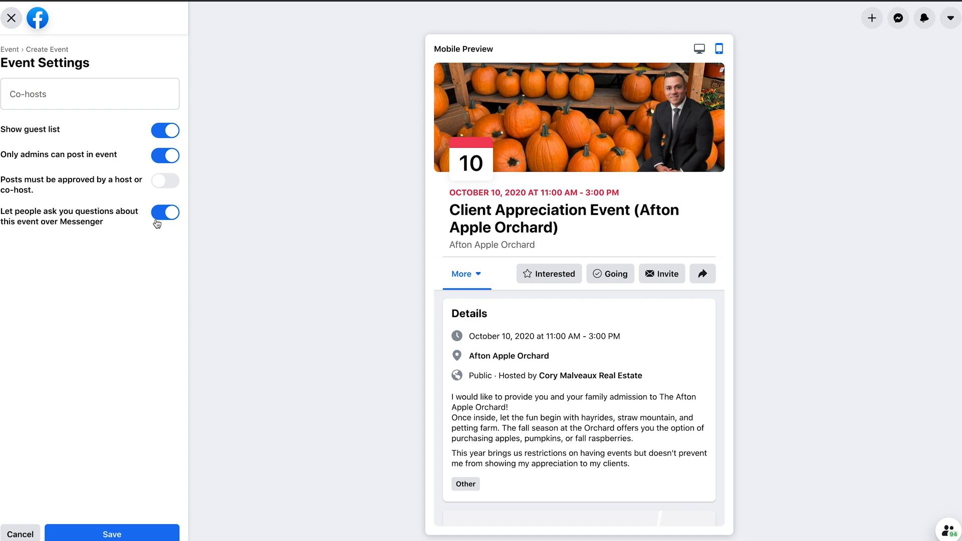
pyautogui.click(171, 154)
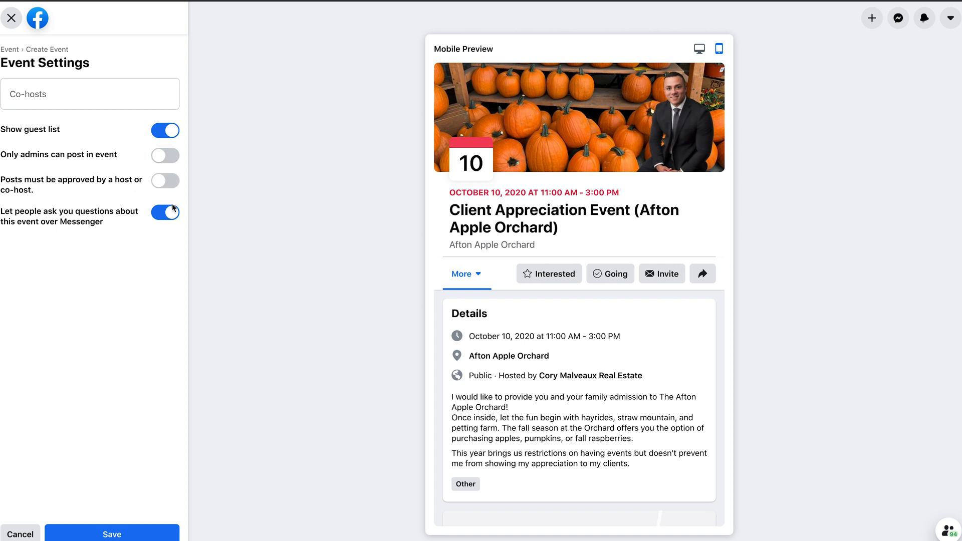
pyautogui.click(155, 185)
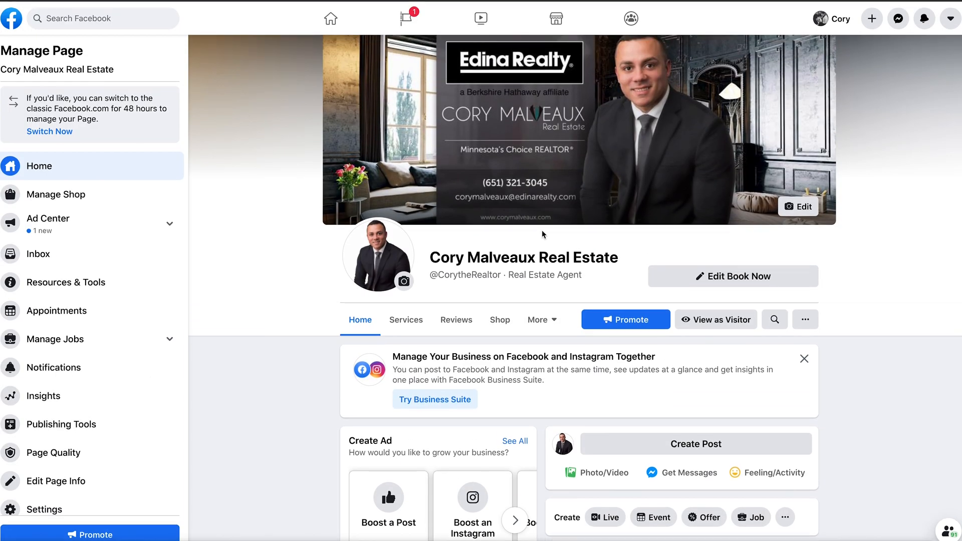
# - Open the published client appreciation event from the business page's feed and copy its share link
pyautogui.scroll(-6, 543, 234)
pyautogui.moveTo(652, 256)
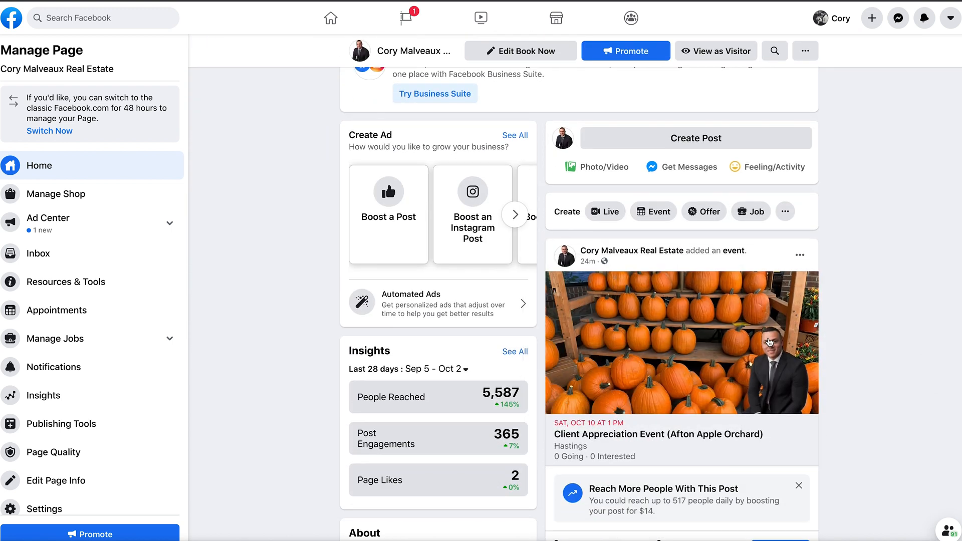
pyautogui.click(769, 338)
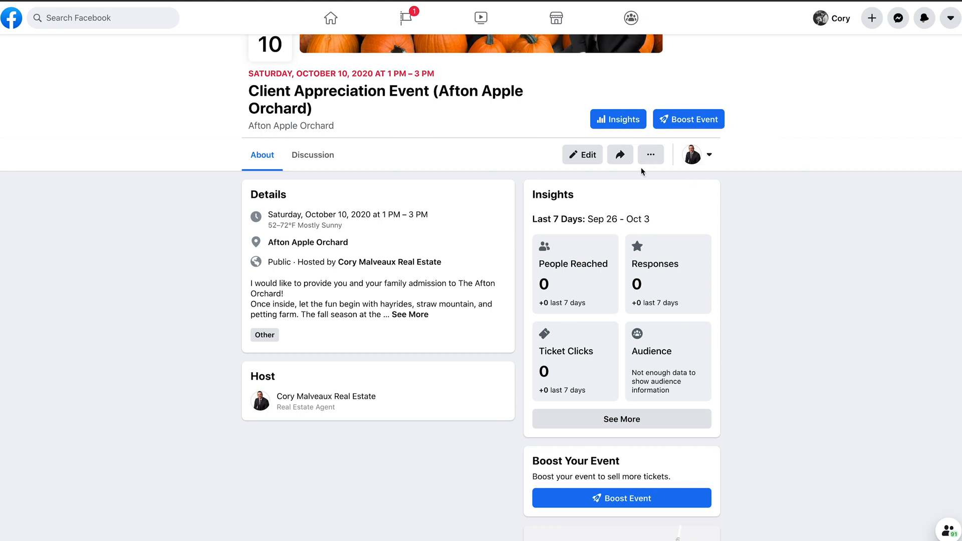
pyautogui.click(624, 159)
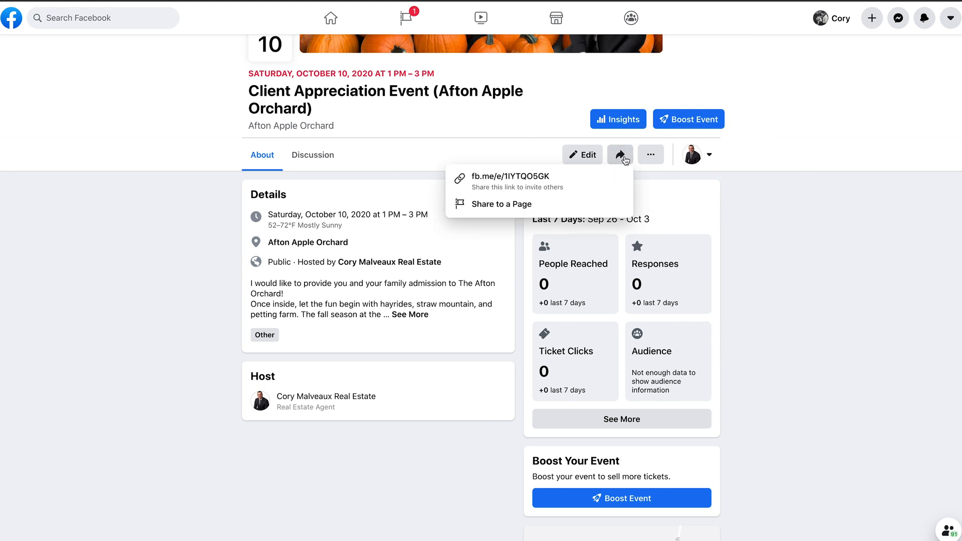
pyautogui.click(518, 188)
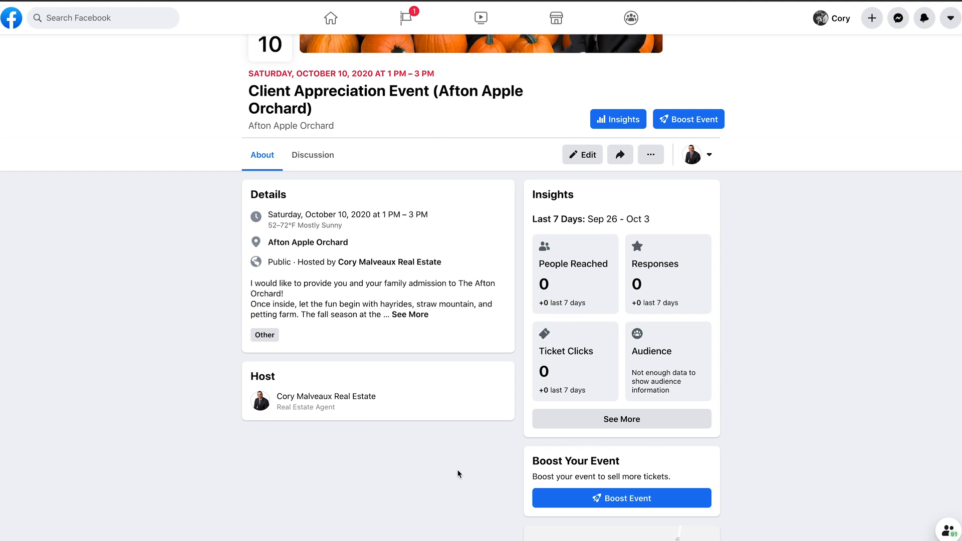
# - Switch from the business page to the personal profile for interacting with the event, and review the event page
pyautogui.click(711, 158)
pyautogui.click(638, 233)
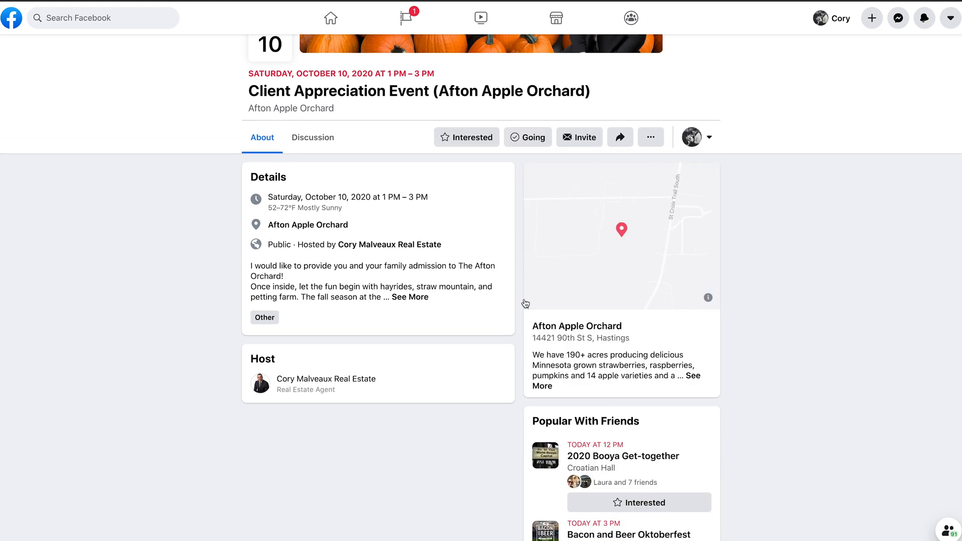
pyautogui.scroll(3, 482, 373)
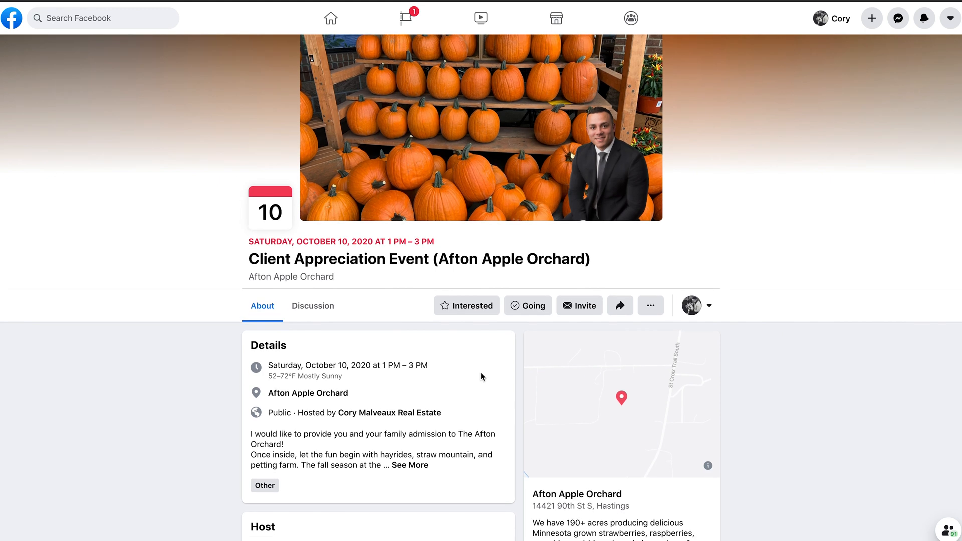
pyautogui.scroll(-1, 480, 373)
pyautogui.scroll(-4, 481, 374)
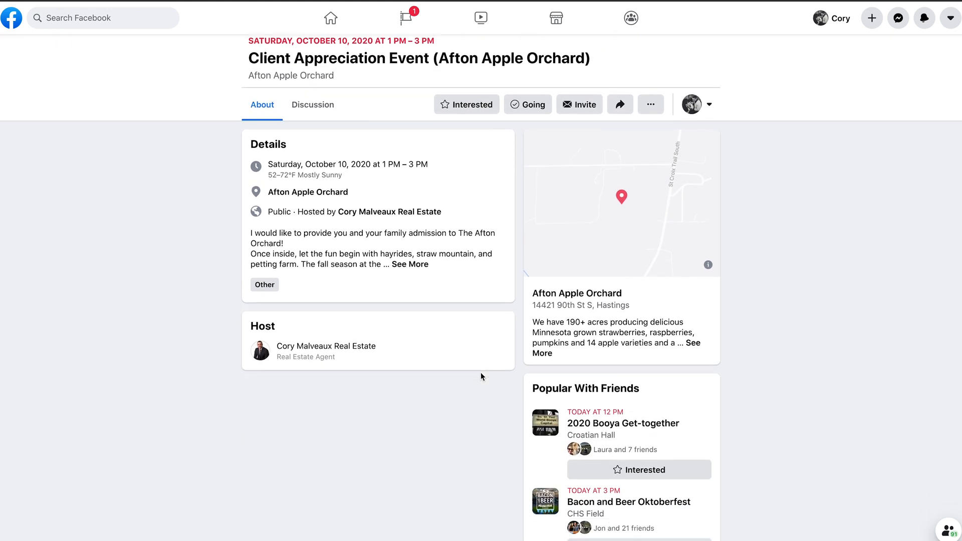
pyautogui.scroll(1, 480, 372)
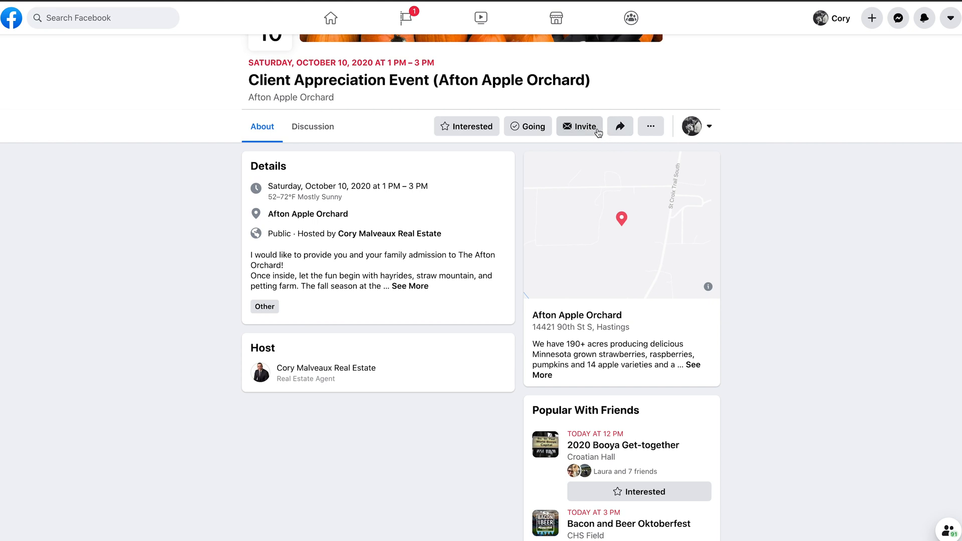
# - Open the event's invite list, show all friends, select and deselect one friend, and close it without sending invites
pyautogui.click(591, 128)
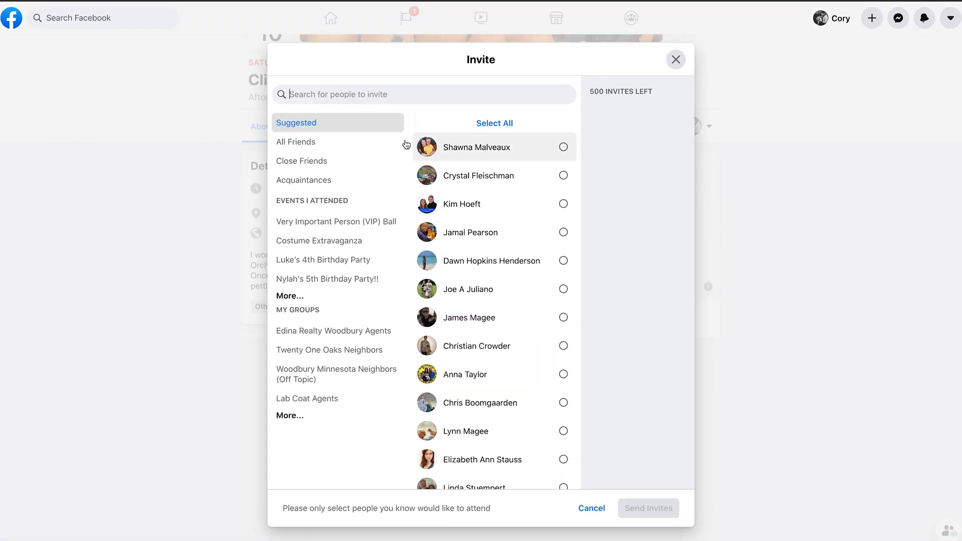
pyautogui.click(327, 144)
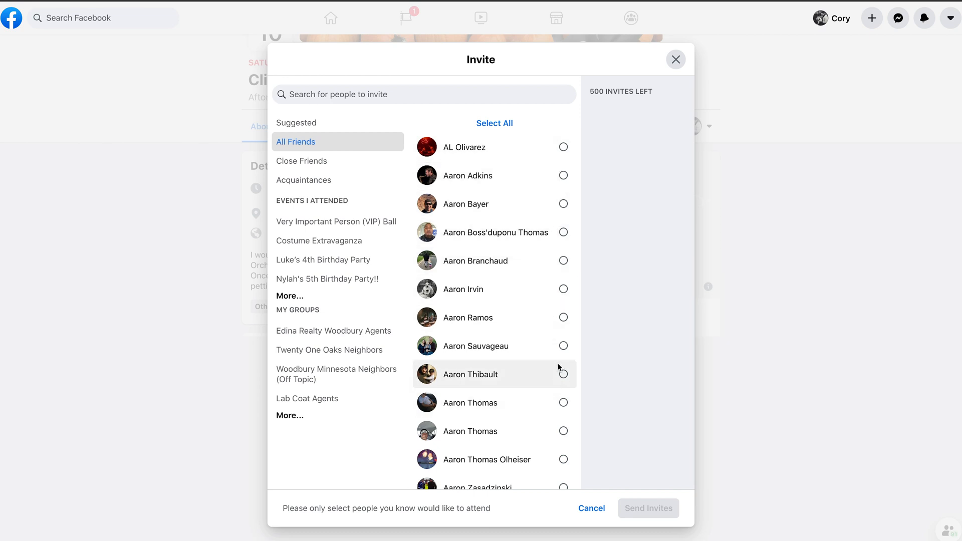
pyautogui.click(564, 318)
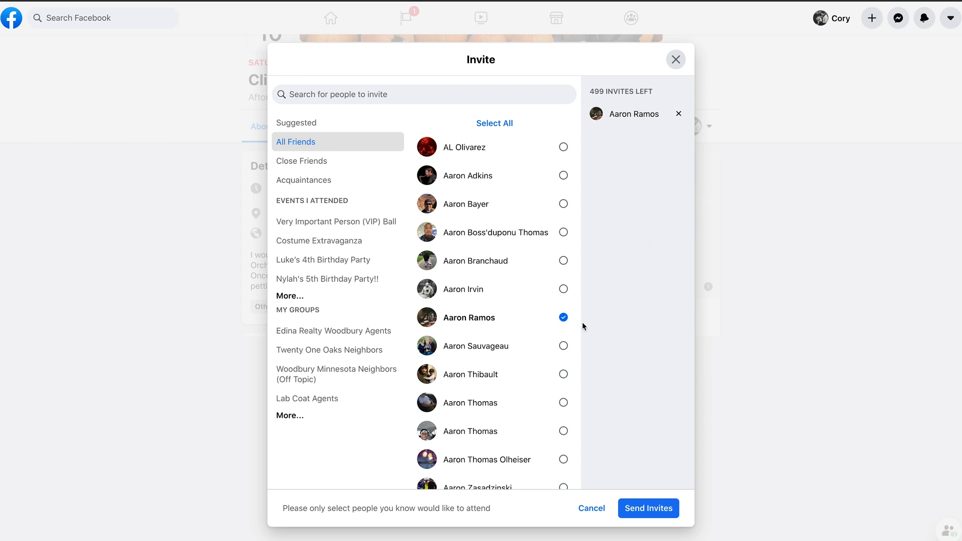
pyautogui.click(564, 319)
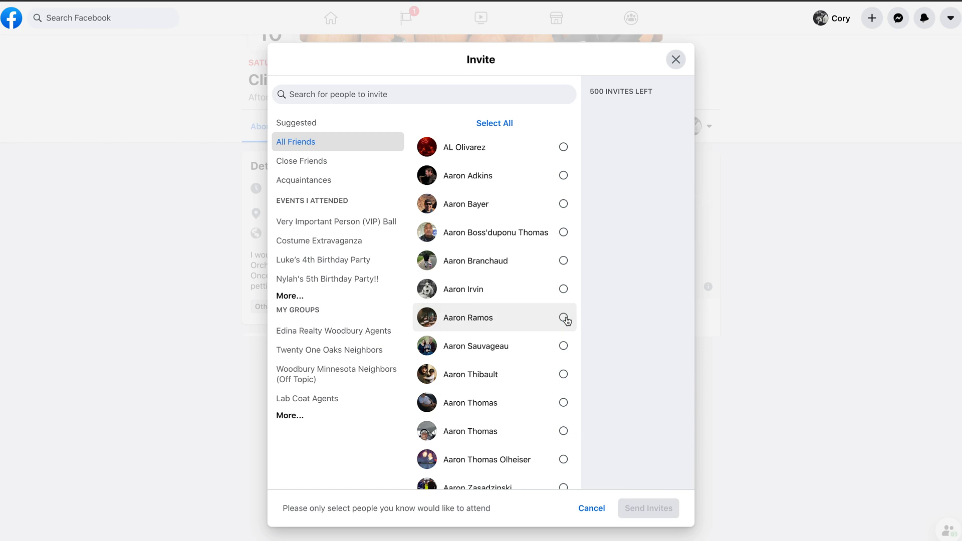
pyautogui.click(676, 60)
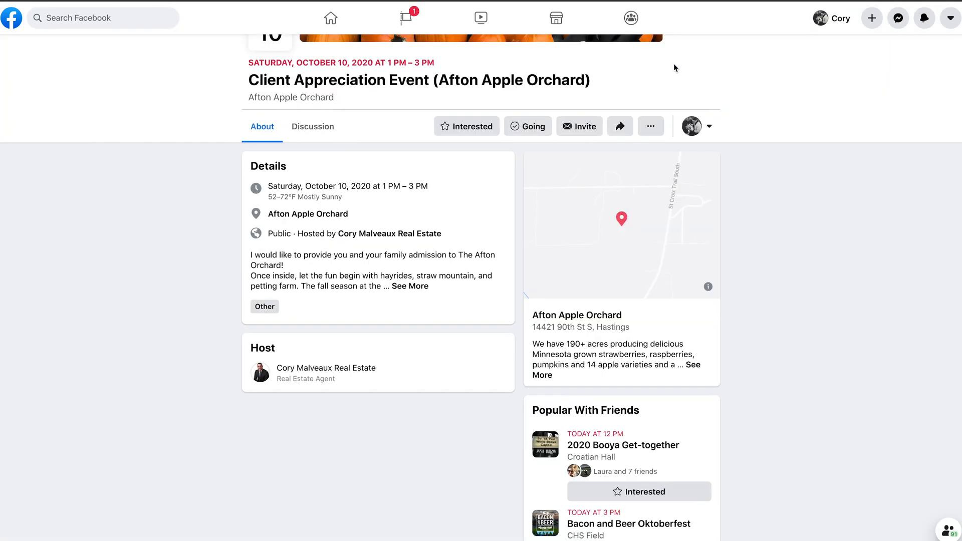